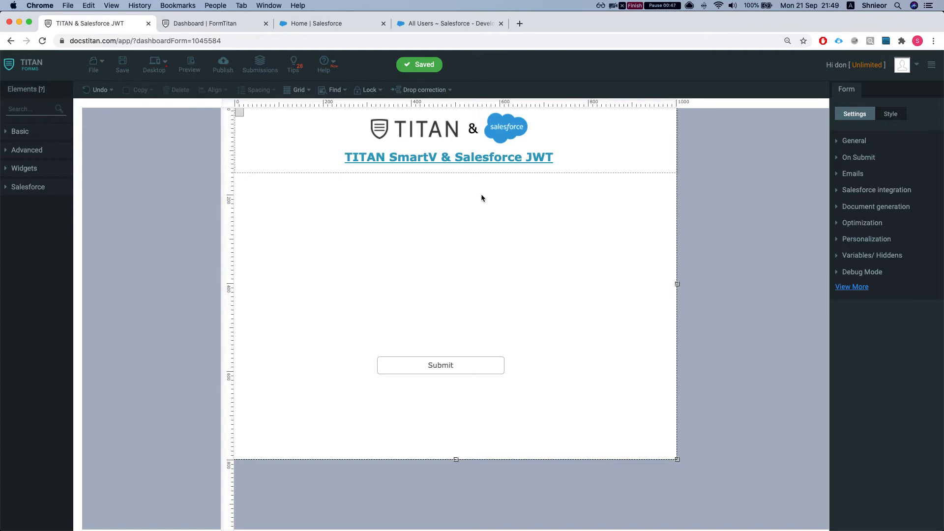
- Return to the FormTitan dashboard that lists the 'TITAN & Salesforce JWT' form
click(219, 24)
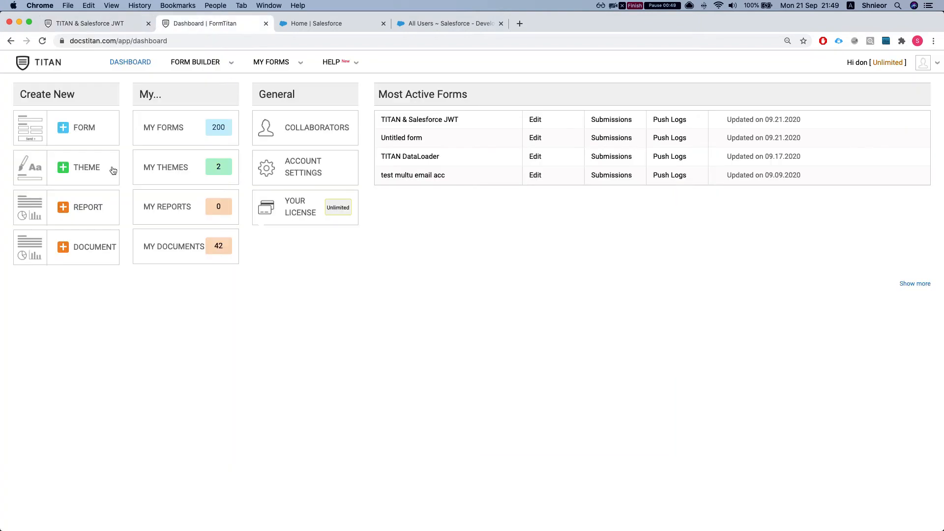
- Go to My Account's Push Settings / Logs tab
click(932, 70)
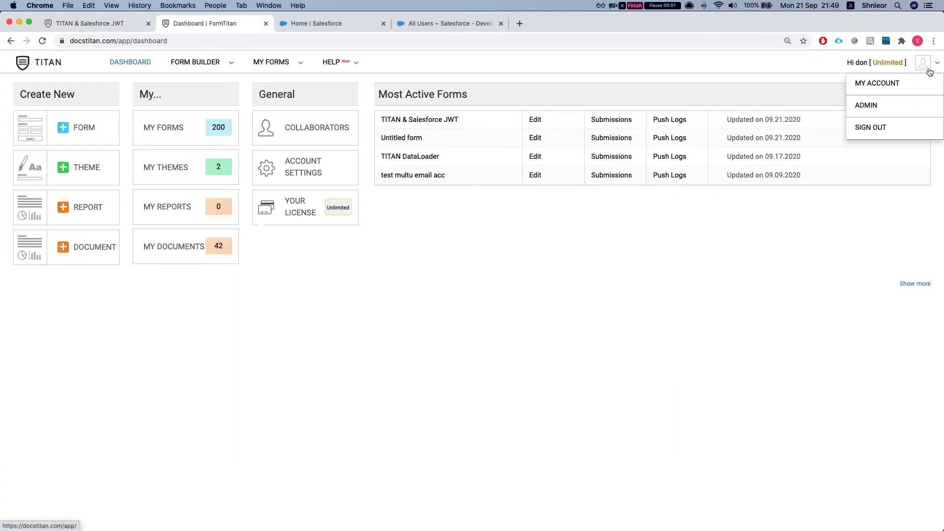
click(900, 83)
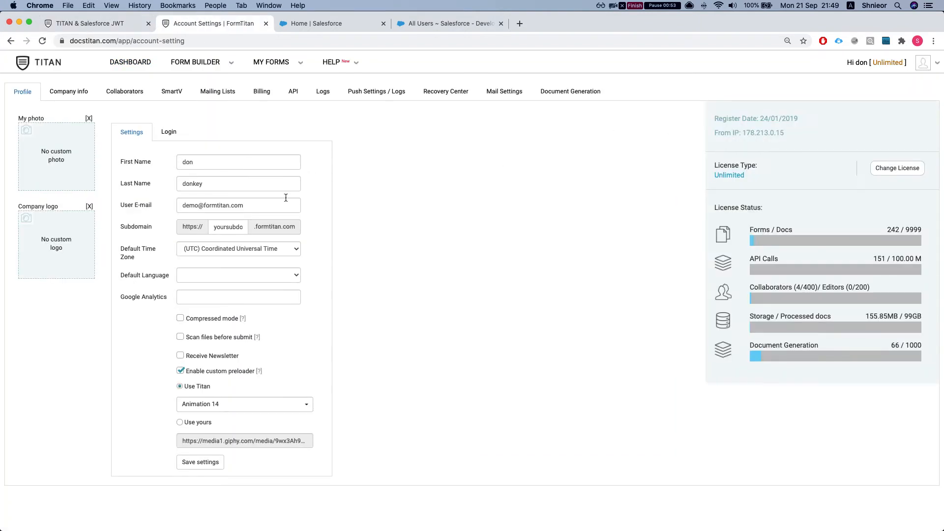
click(372, 94)
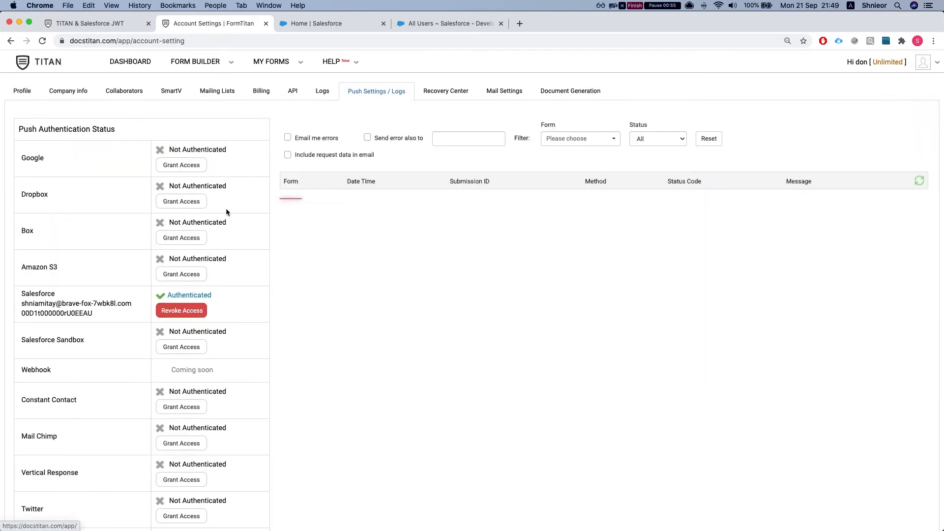
scroll(226, 208, down, 2)
- Scroll down to the Salesforce JWT session entry and start granting it access
drag(21, 254, 126, 252)
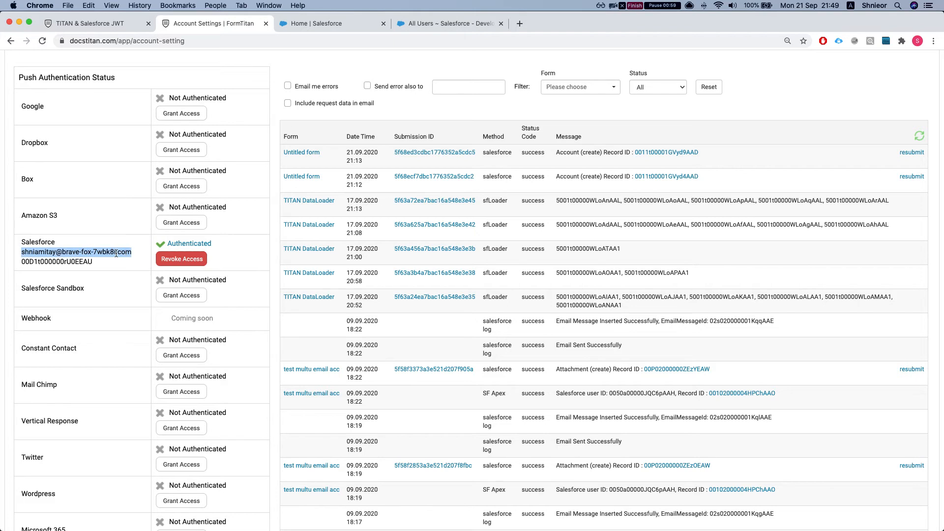
scroll(76, 260, down, 5)
scroll(75, 261, down, 5)
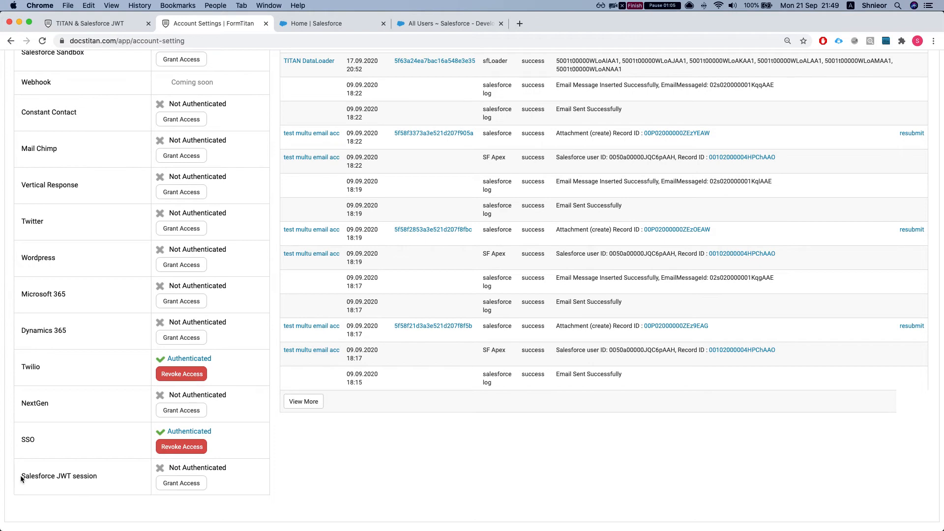
drag(19, 475, 84, 476)
click(176, 484)
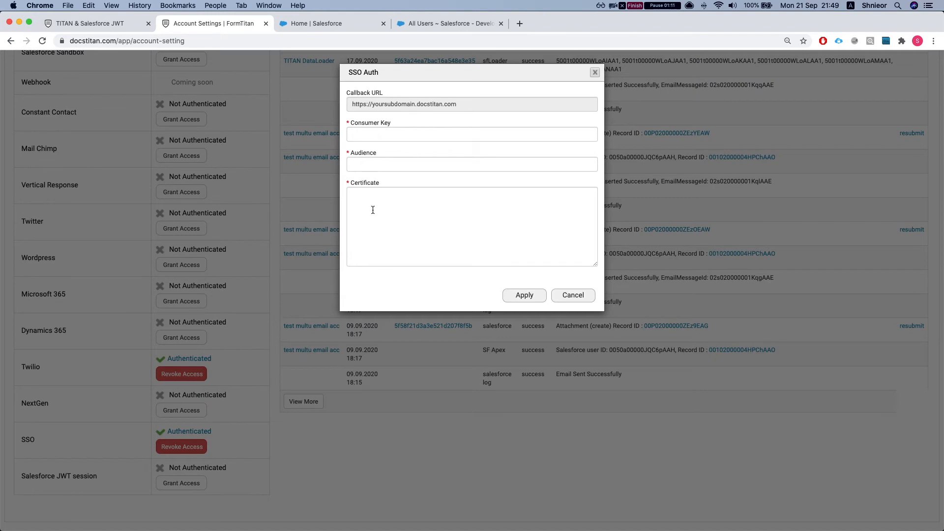
- Step through the SSO Auth dialog's blank Consumer Key, Audience and Certificate fields
click(373, 135)
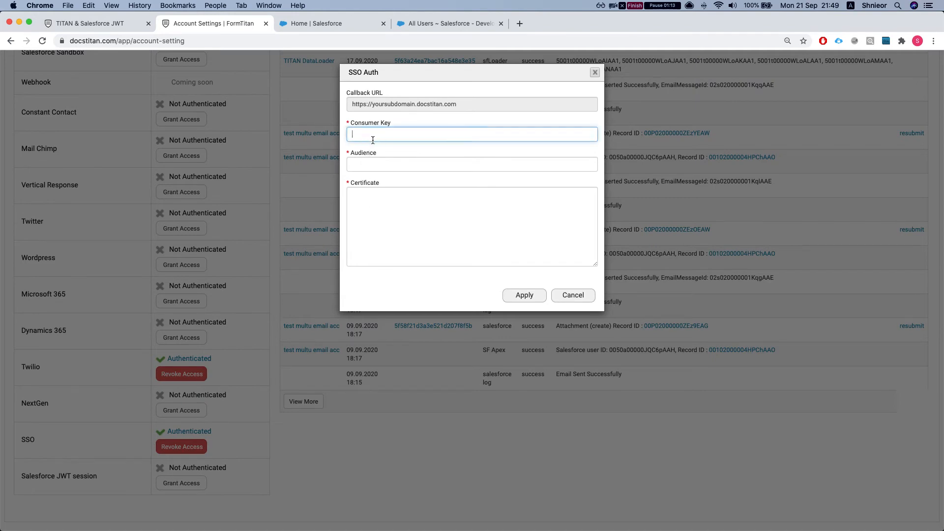
click(369, 164)
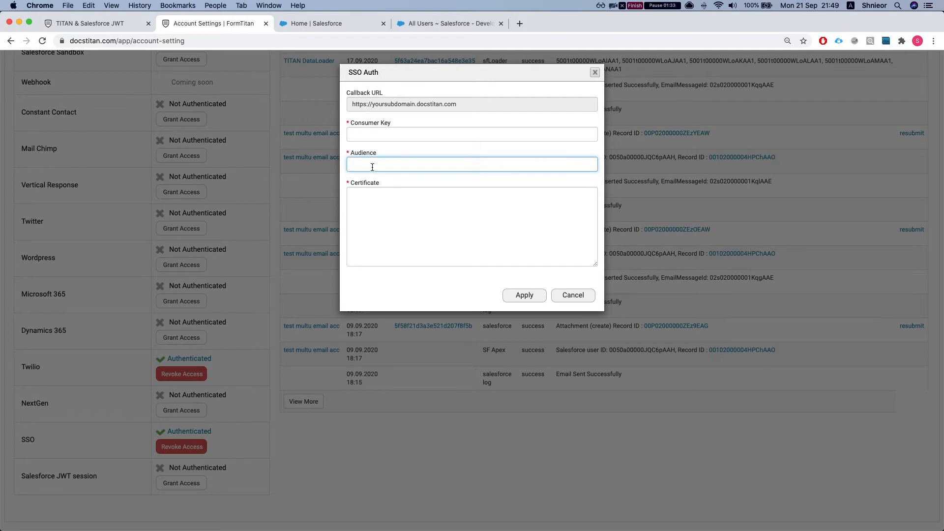
click(377, 206)
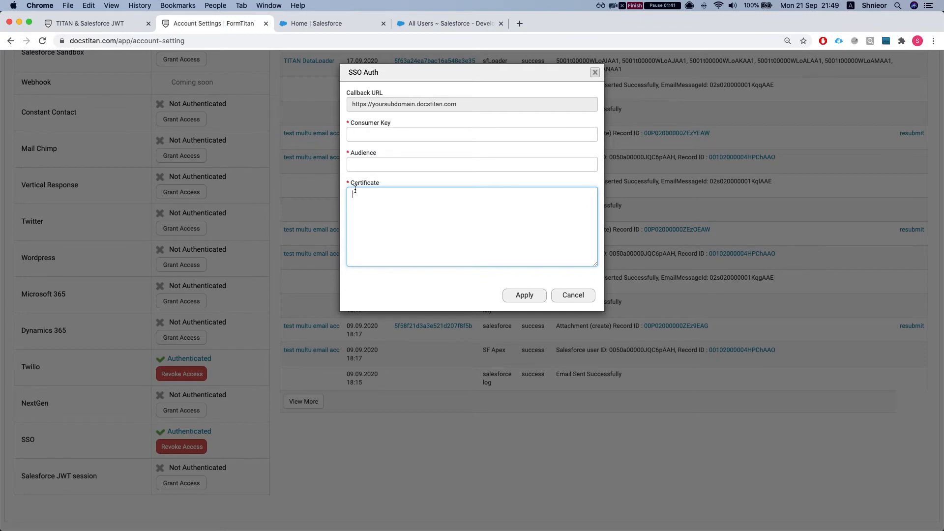
- Search Salesforce Setup for 'apps' and start a New Connected App in App Manager
click(304, 25)
text(co)
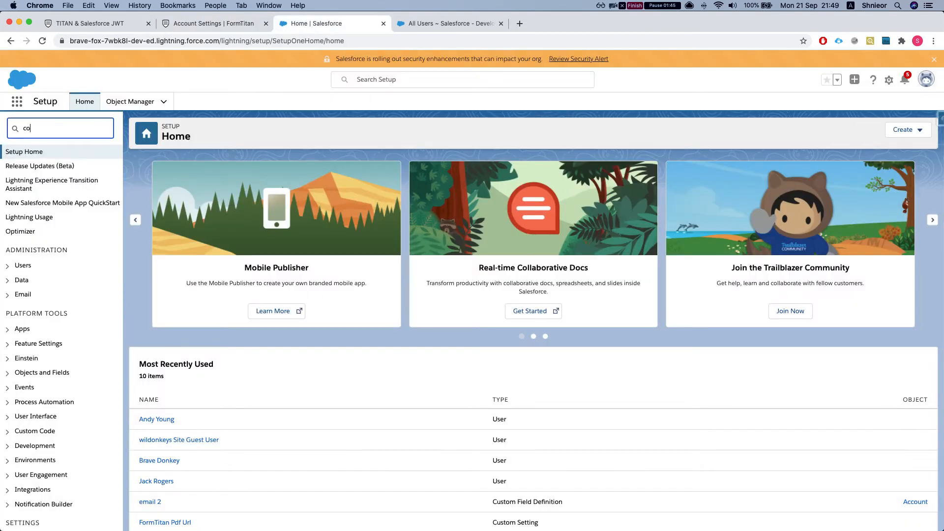
text(nnect)
key(BackSpace)
key(BackSpace)
key(BackSpace)
key(BackSpace)
key(BackSpace)
key(BackSpace)
key(BackSpace)
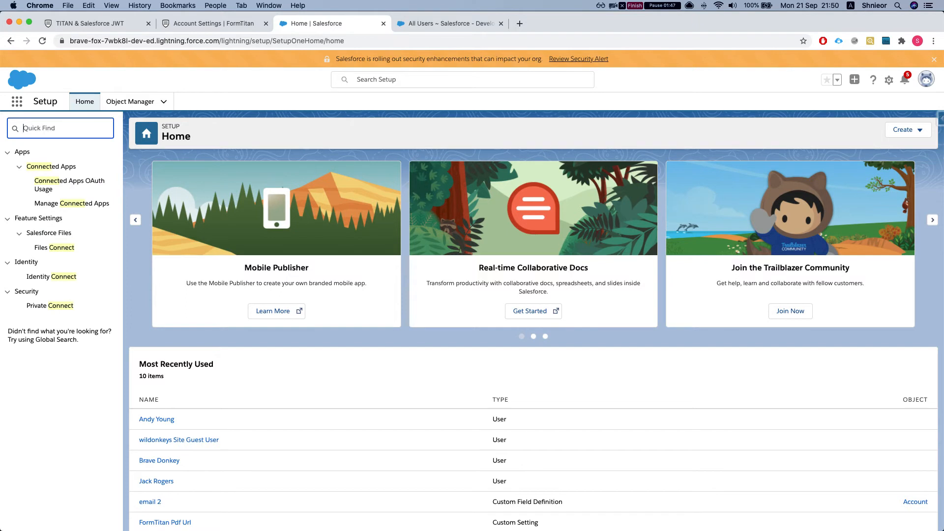
text(apps)
click(37, 168)
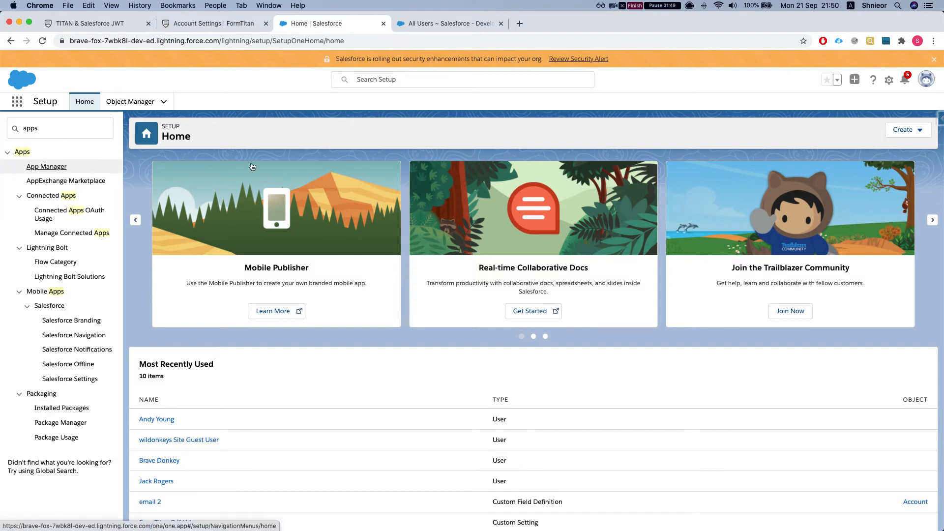
click(892, 129)
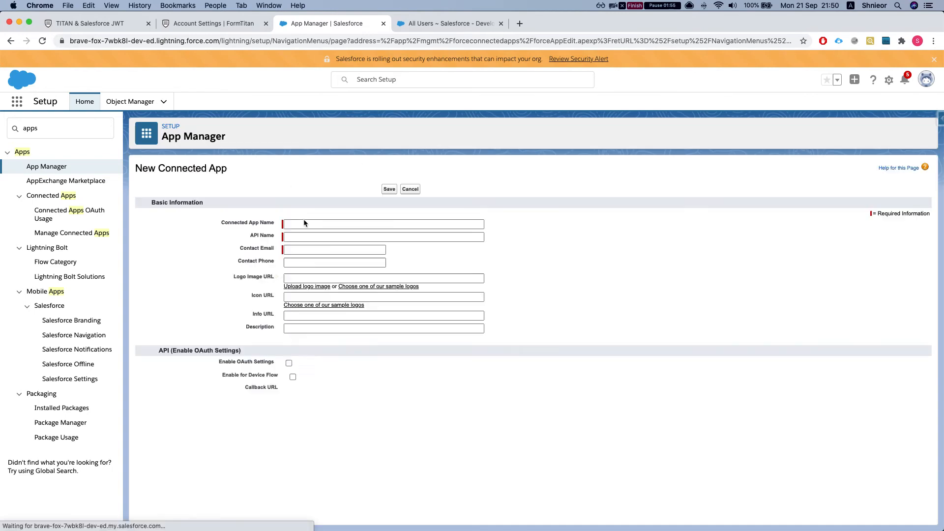
- Name the connected app TITANJWT, fill in the contact e-mail and enable OAuth settings
click(303, 222)
text(T)
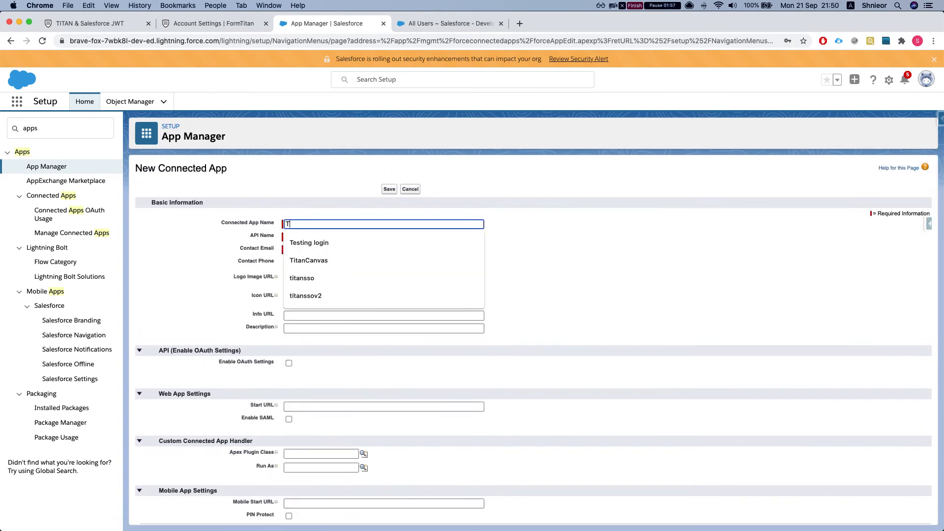
text(ITAN)
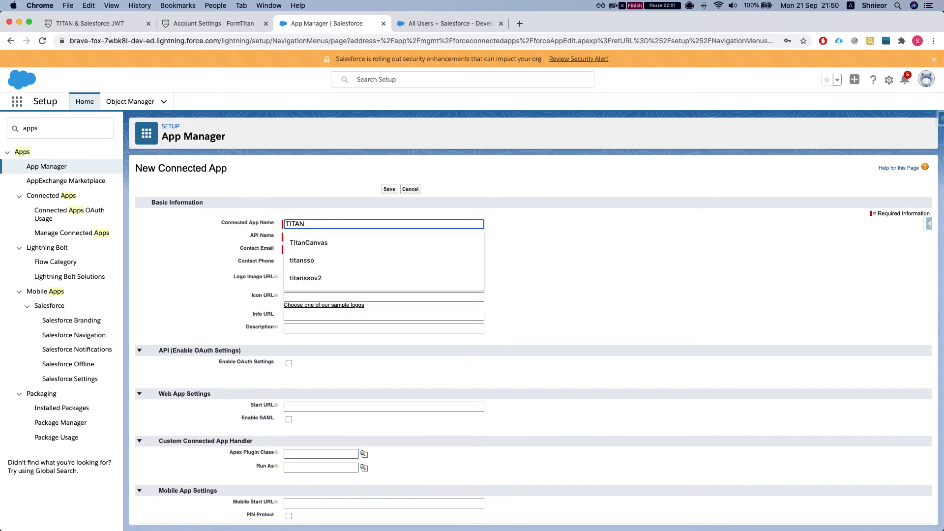
text(JWT)
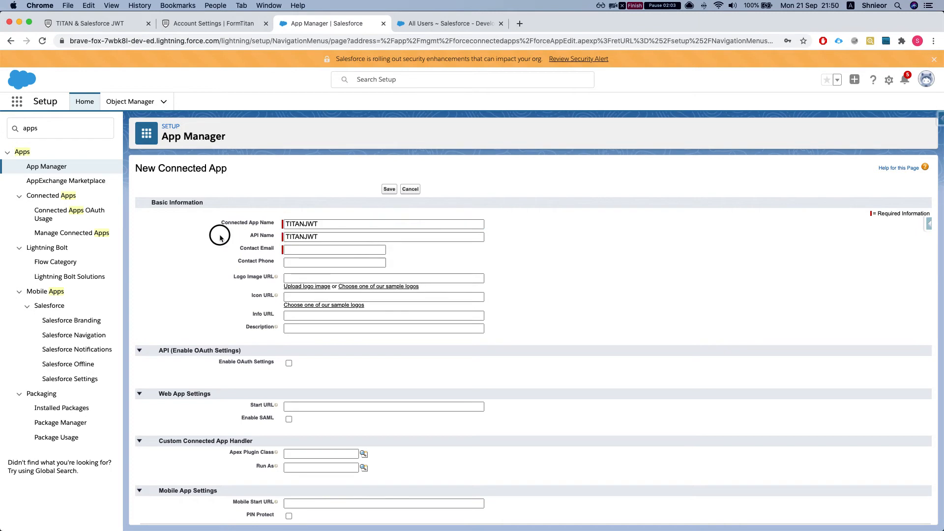
click(219, 234)
scroll(237, 250, down, 2)
click(304, 201)
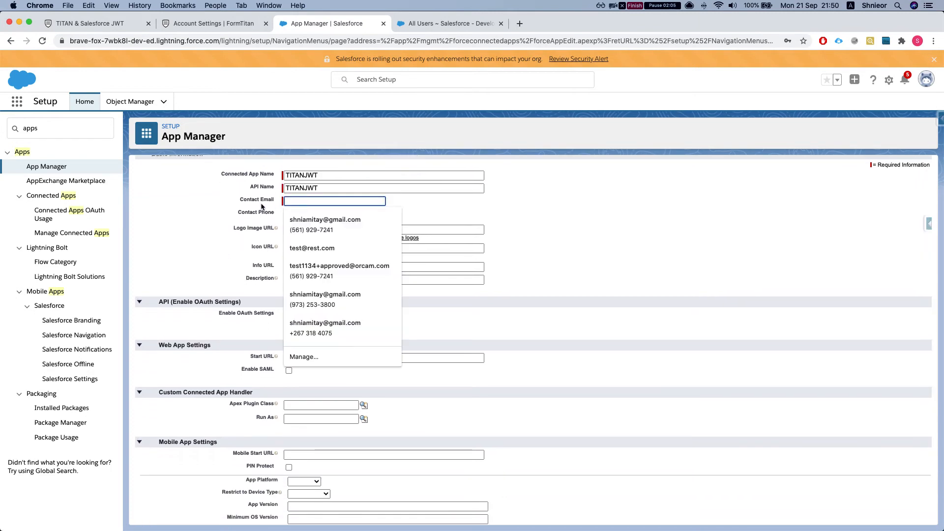
click(303, 216)
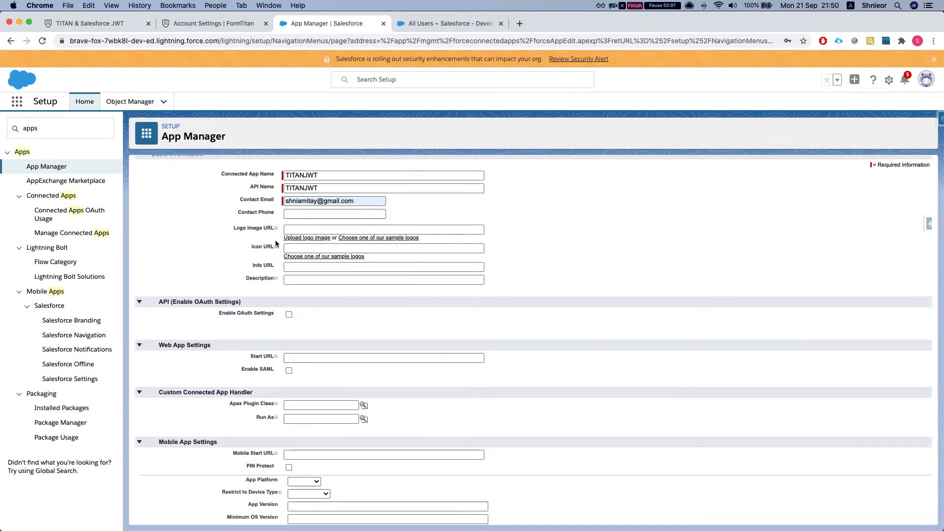
scroll(273, 238, down, 2)
scroll(273, 240, down, 2)
click(289, 226)
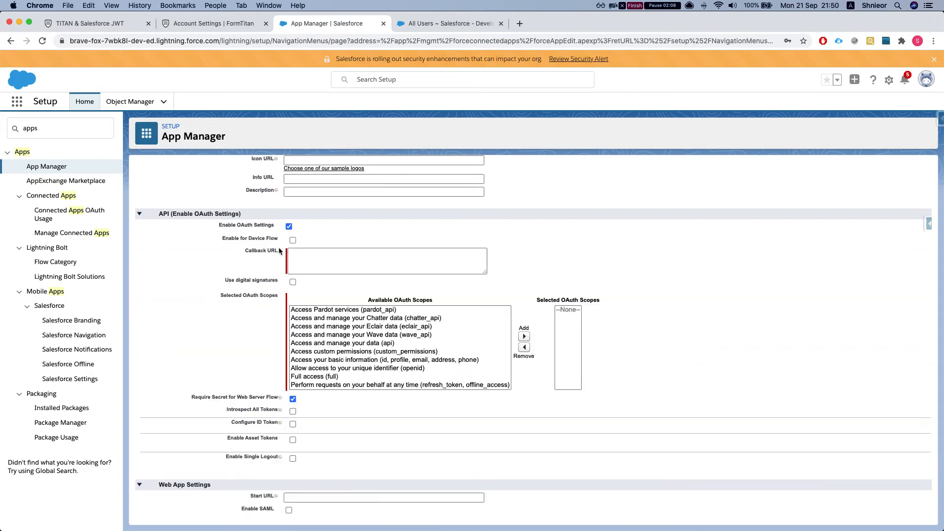
- Copy FormTitan's callback URL into the Salesforce app's Callback URL field
click(306, 254)
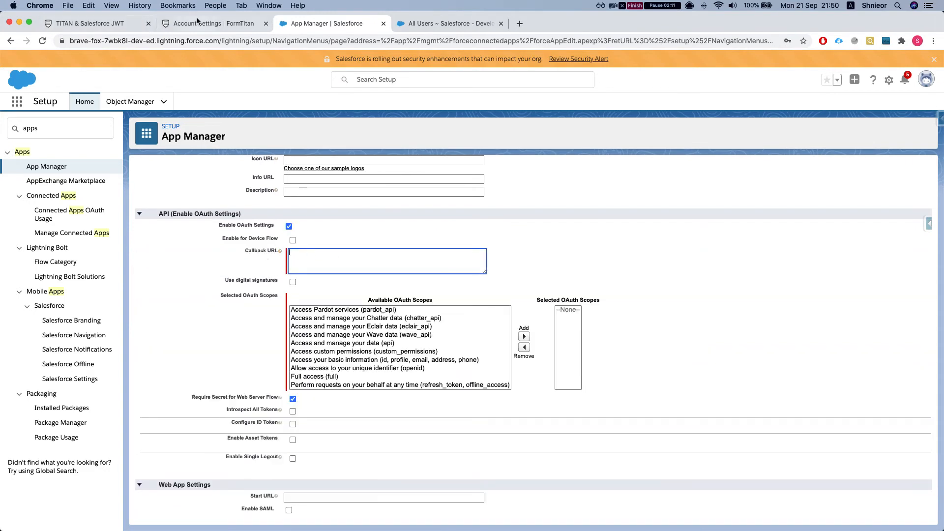
click(212, 23)
click(414, 104)
key(super+a)
key(super+c)
key(ctrl+Tab)
key(super+v)
- Add the Full access and refresh_token, offline_access OAuth scopes
scroll(295, 295, down, 2)
scroll(345, 320, down, 1)
click(331, 326)
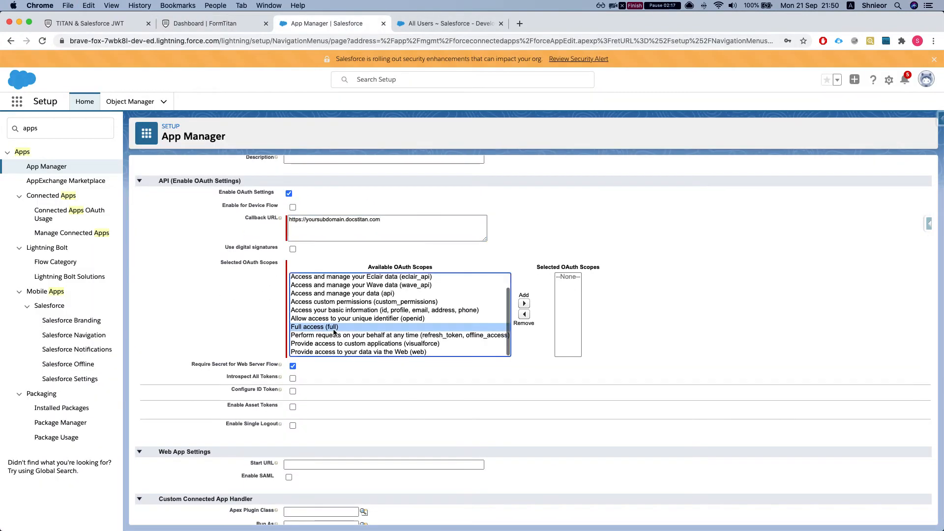
click(524, 303)
click(450, 335)
click(525, 304)
- Turn on Use digital signatures, dismissing the certificate file picker for now
scroll(482, 309, down, 1)
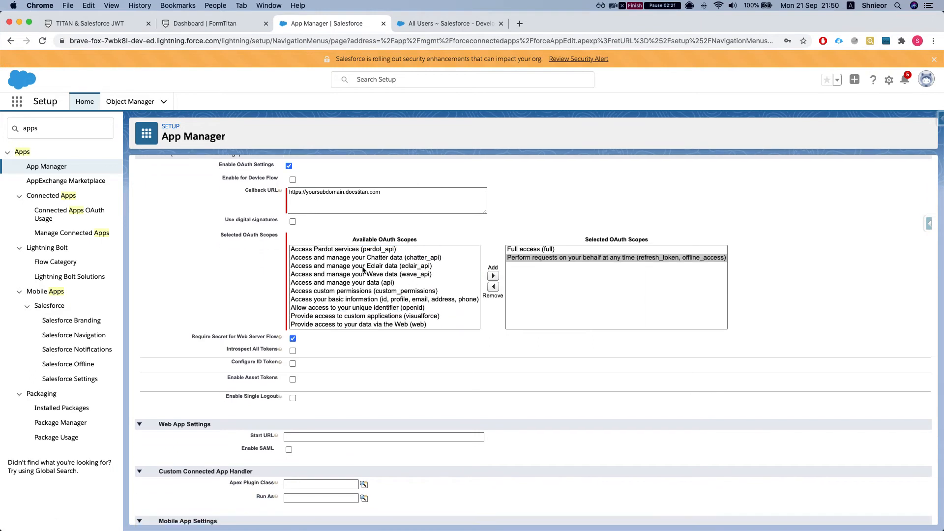
scroll(308, 327, down, 1)
scroll(323, 328, up, 1)
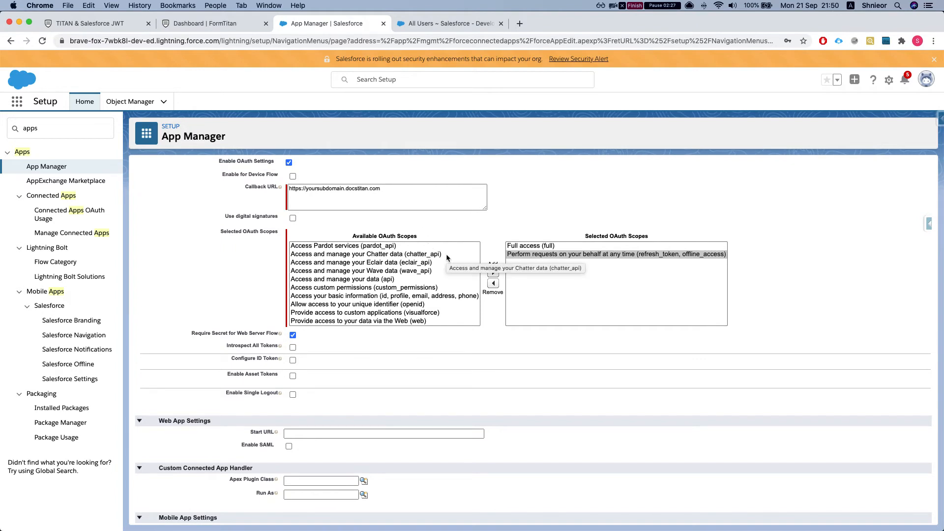
click(293, 218)
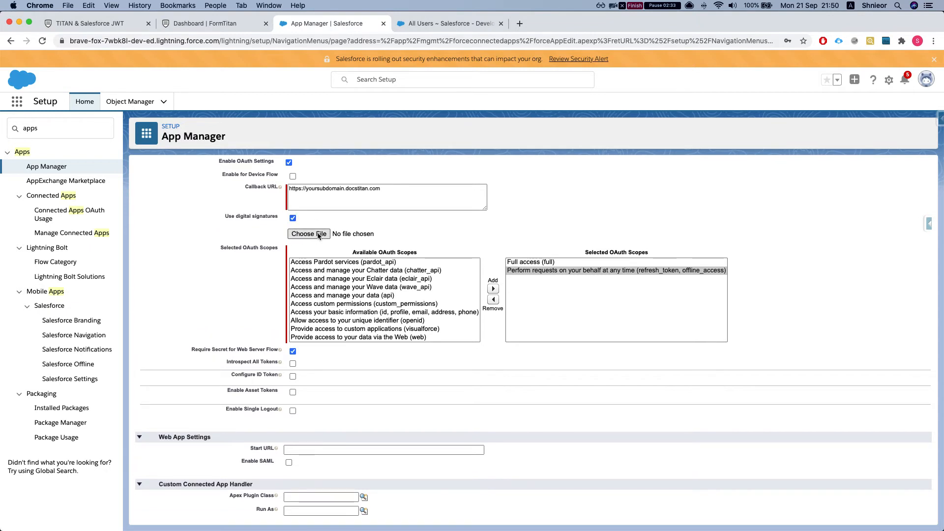
click(319, 235)
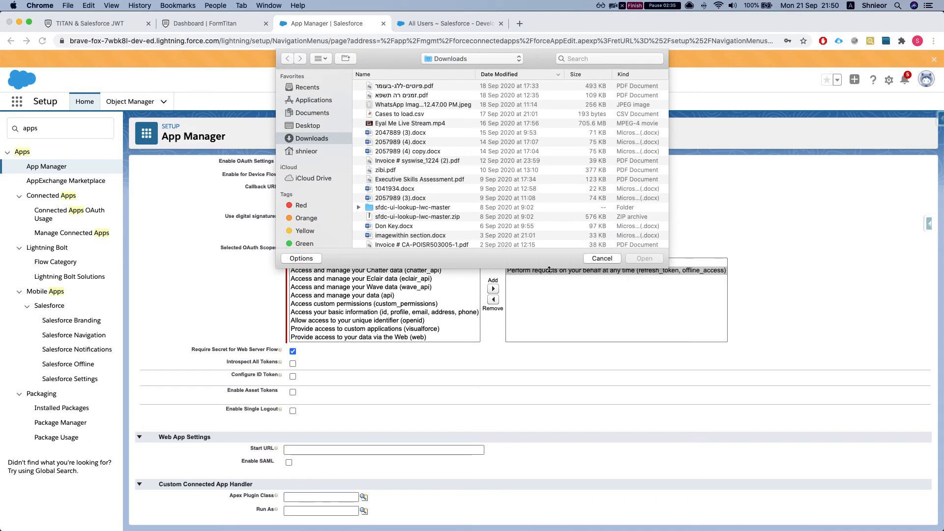
click(602, 259)
key(ctrl+Up)
- Rerun the earlier openssl command that generates private.pem and server.cert
click(200, 333)
text(clear)
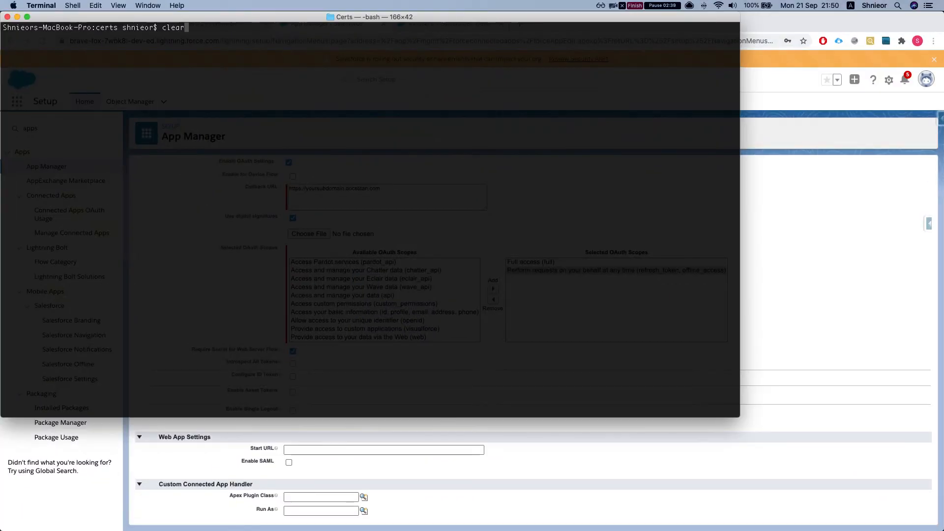
key(Up)
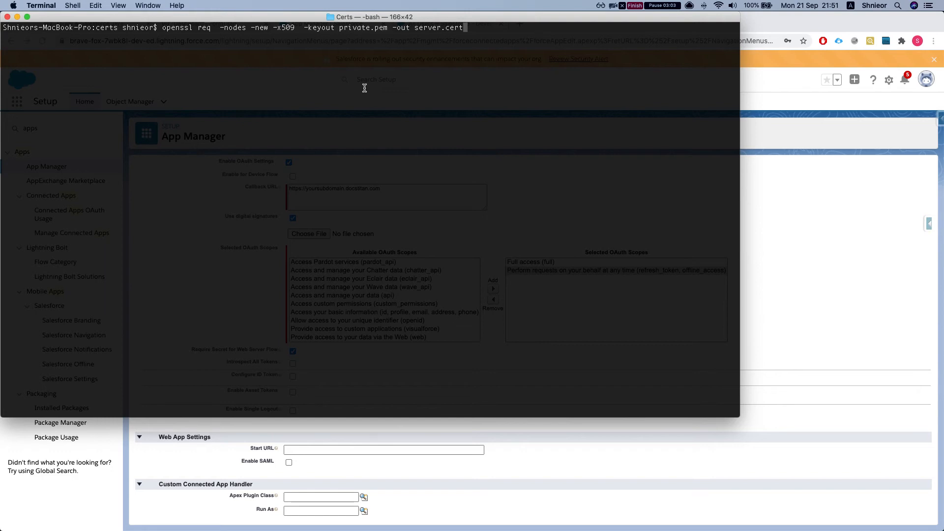
key(Return)
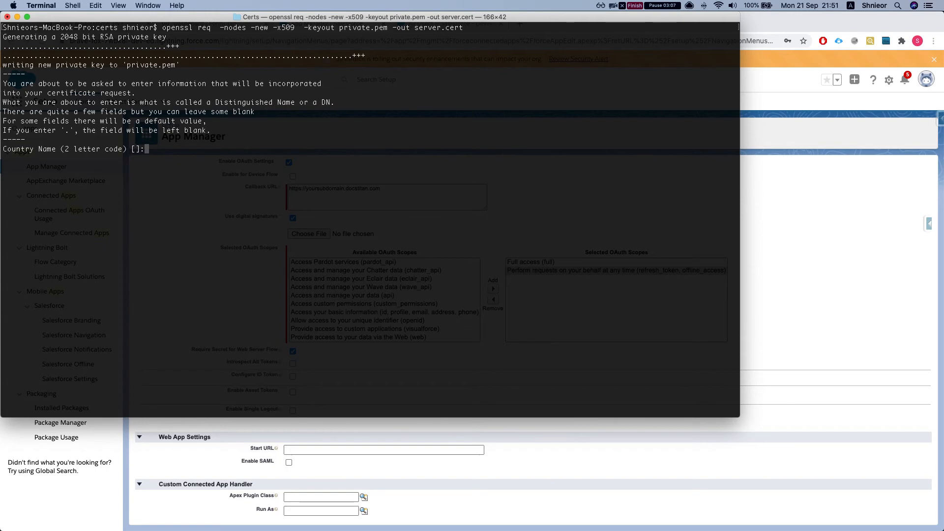
- Answer the prompts with country IL, state MER and locality Donkey
text(IKL)
key(BackSpace)
key(BackSpace)
text(L)
key(Return)
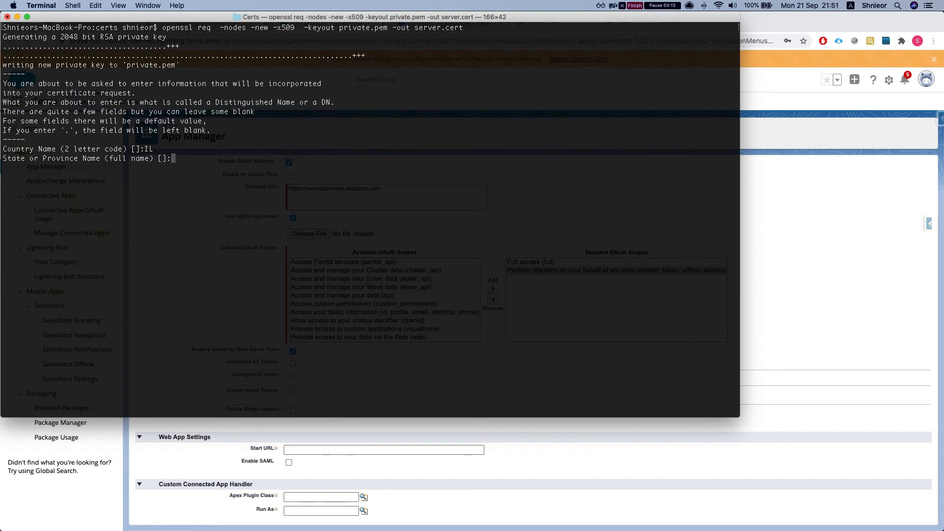
text(MER)
key(Return)
text(Donkey)
key(Return)
- Enter organisation Donkeys, unit DOnk, common name Donkeys and the contact e-mail
text(DO)
key(BackSpace)
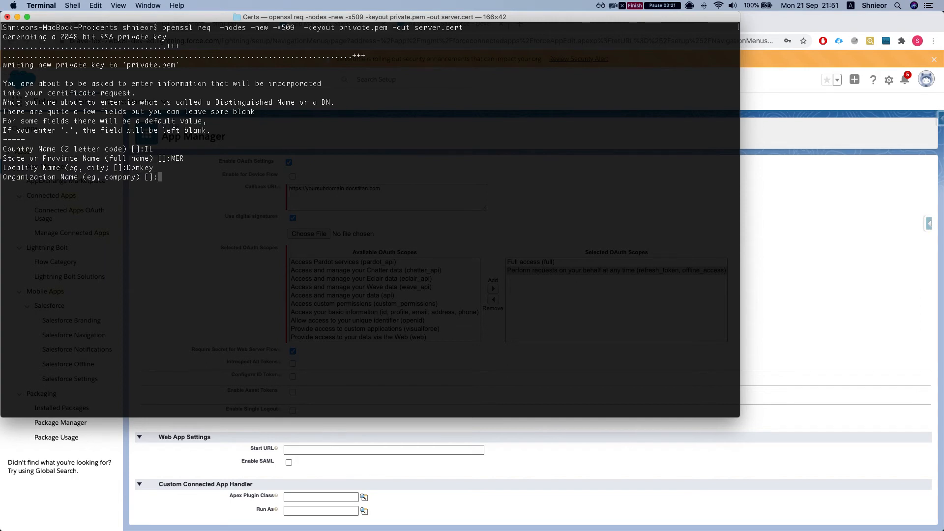
text(onkeys)
key(Return)
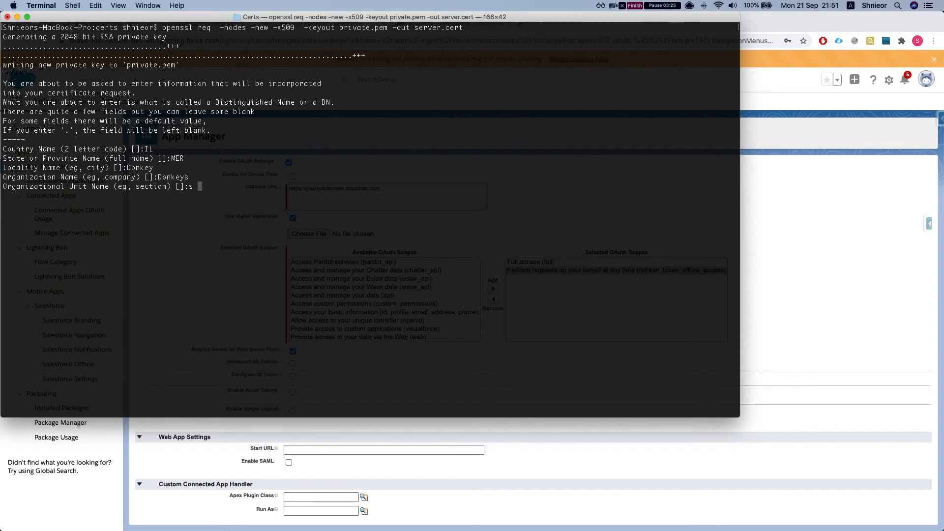
text(DOnk)
key(Return)
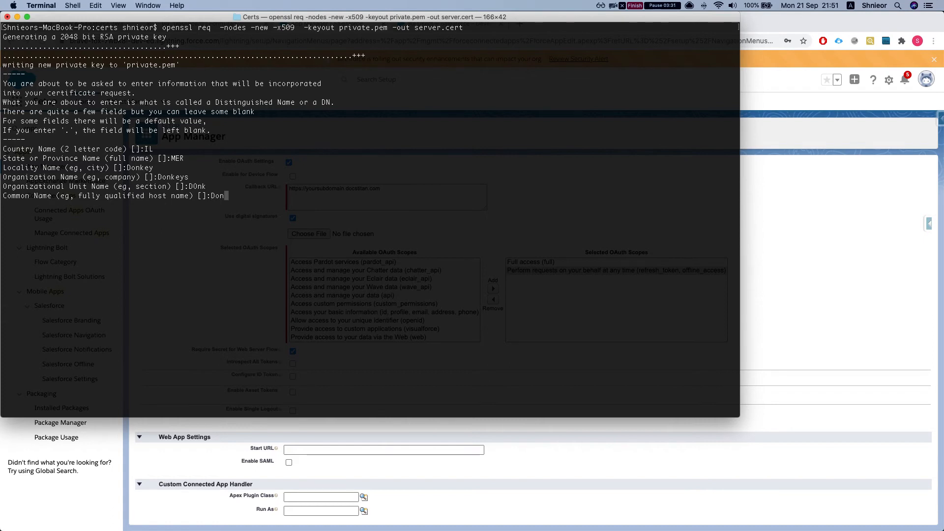
key(Return)
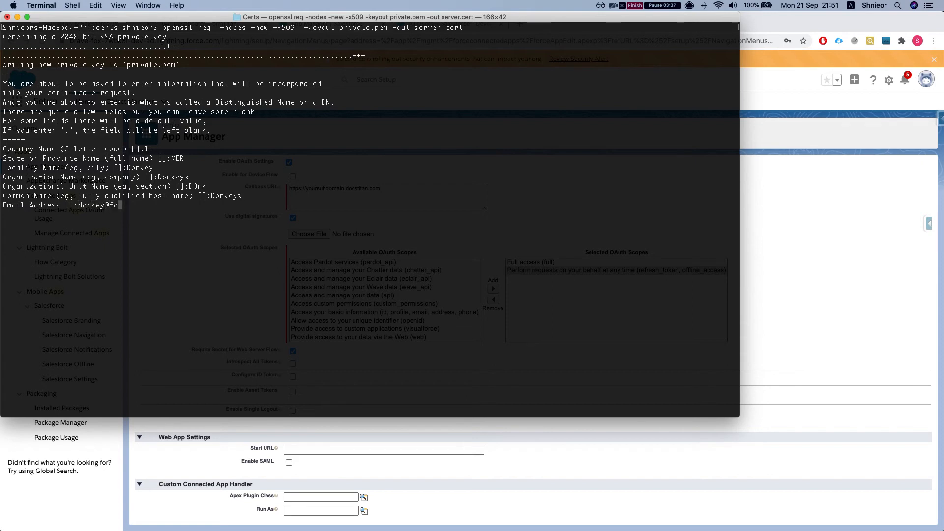
key(Return)
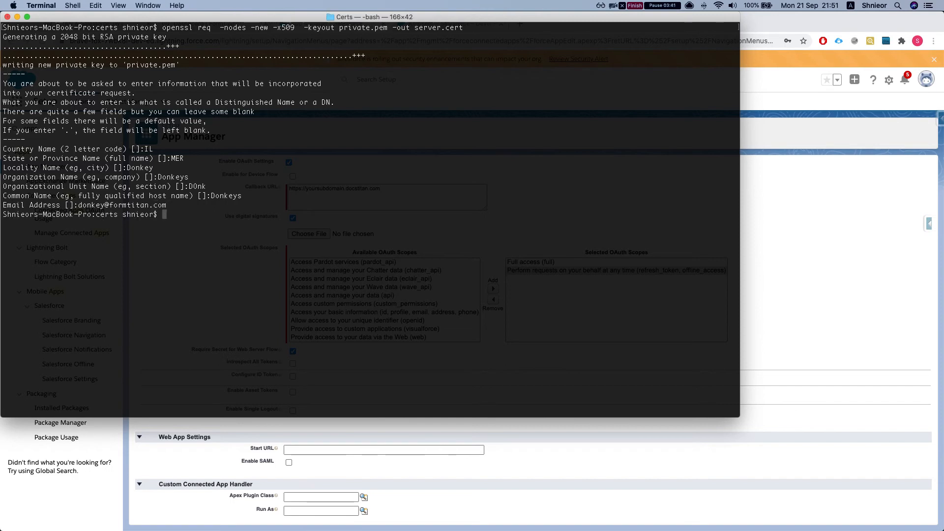
key(ctrl+Up)
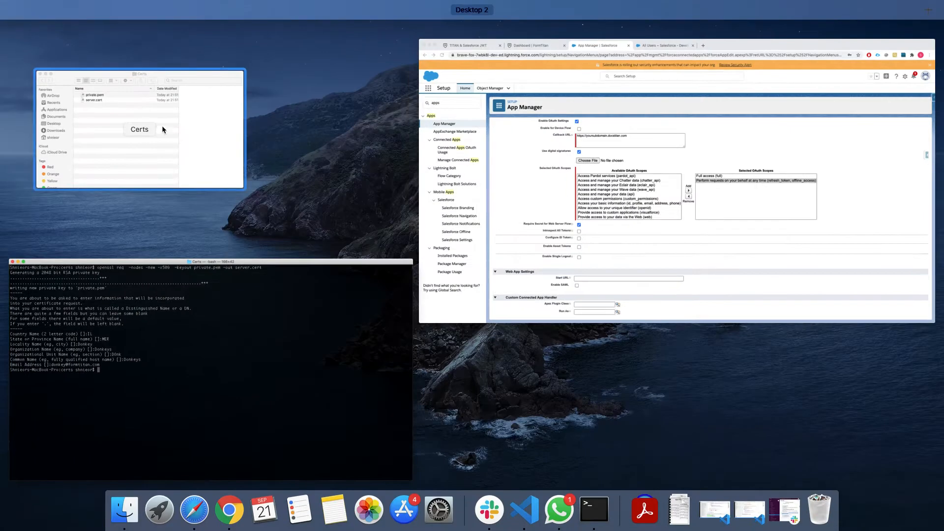
- Drag private.pem and server.cert from the Certs folder into split VS Code editors
click(223, 152)
drag(112, 69, 104, 52)
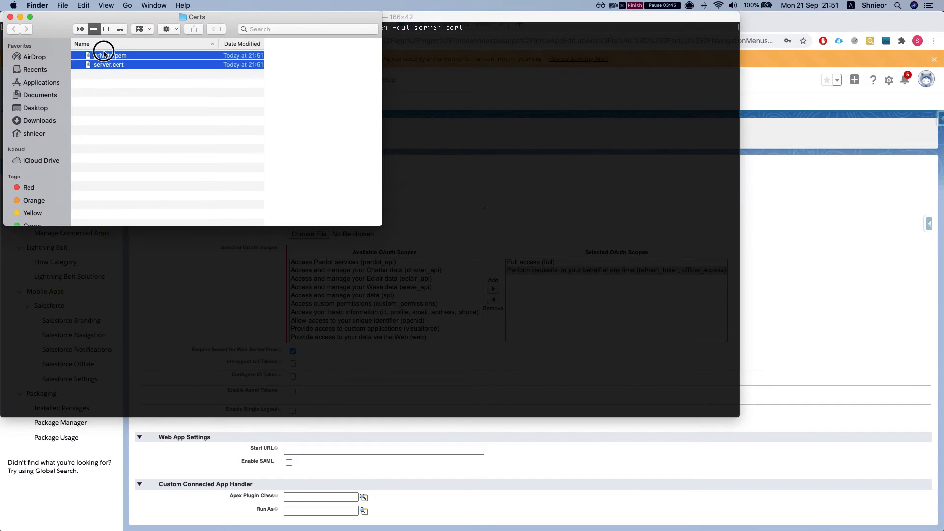
click(116, 73)
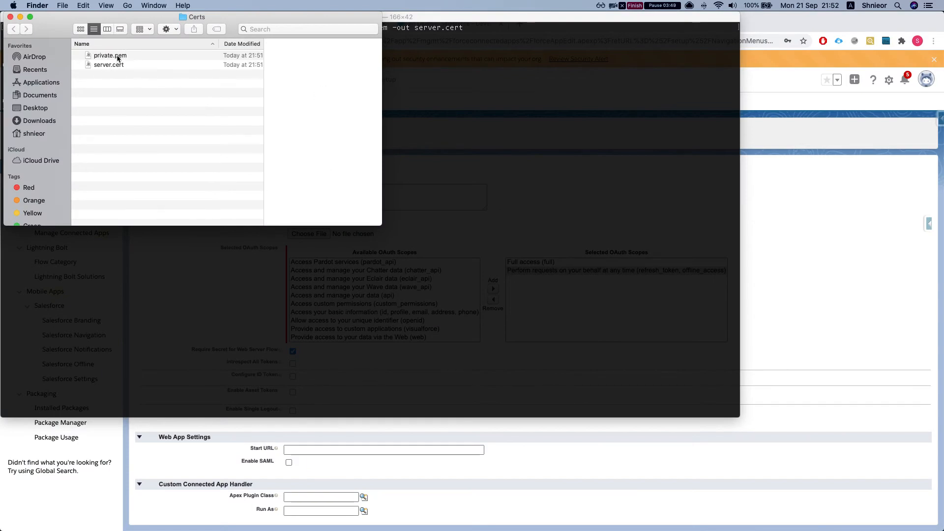
key(ctrl+Up)
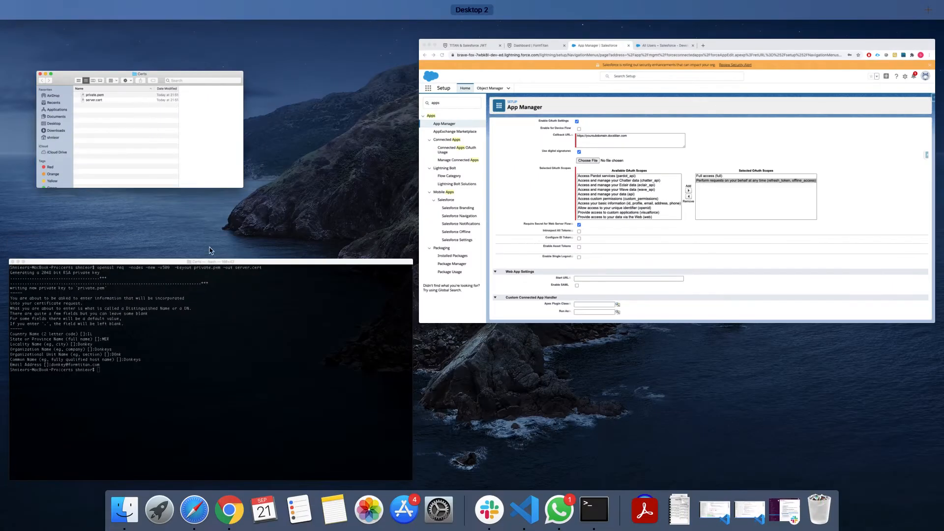
click(160, 94)
key(ctrl+Up)
key(ctrl+Up)
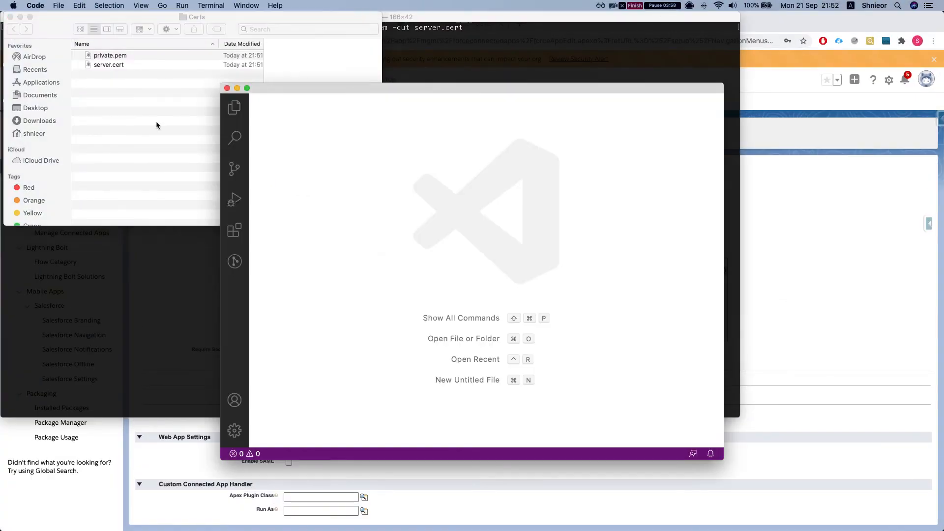
click(118, 95)
drag(111, 55, 516, 179)
drag(106, 66, 575, 112)
- Maximise VS Code and select the entire private.pem key text
click(477, 86)
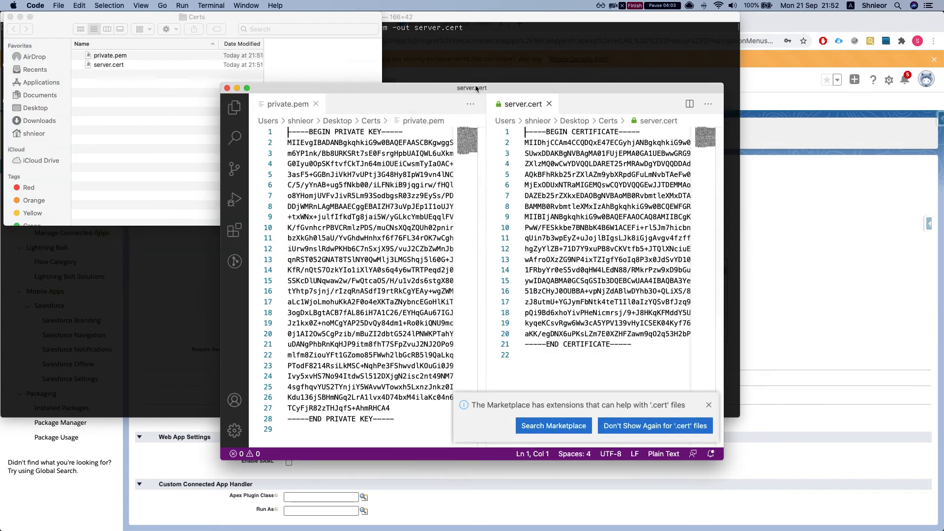
double_click(469, 86)
triple_click(322, 251)
key(super+a)
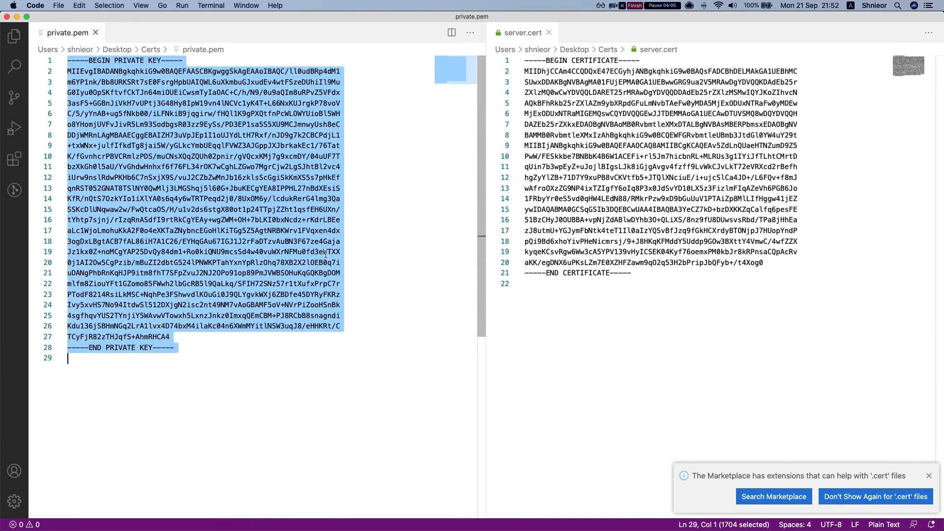
- Switch back to the Salesforce app form and open the certificate file picker
key(ctrl+Up)
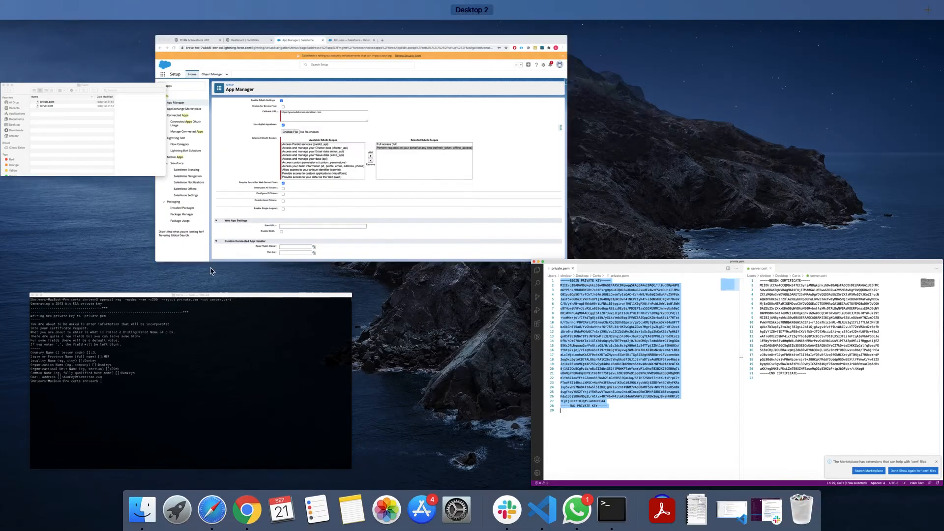
click(797, 304)
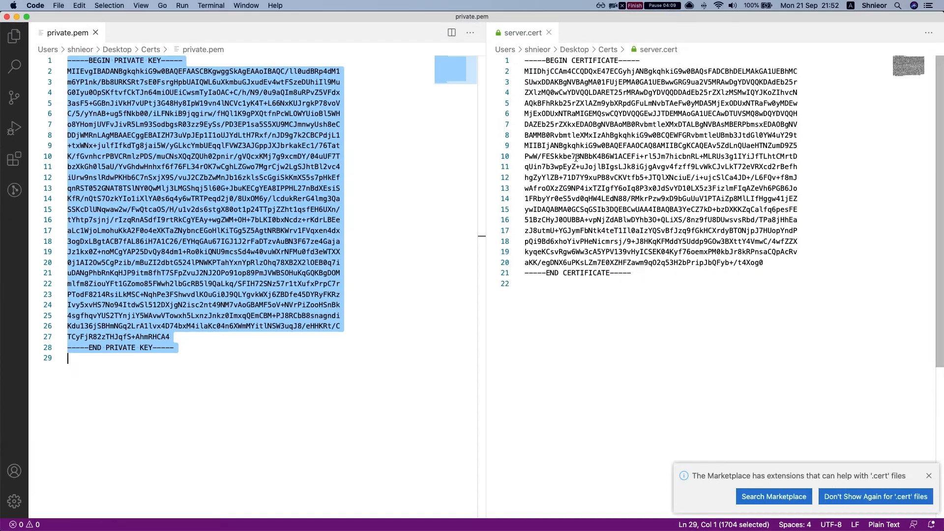
key(ctrl+Up)
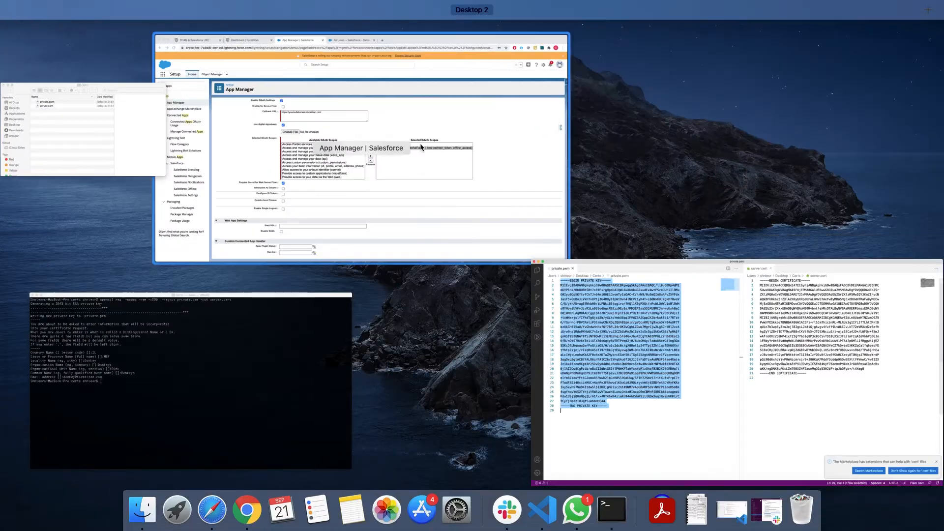
click(319, 216)
click(315, 235)
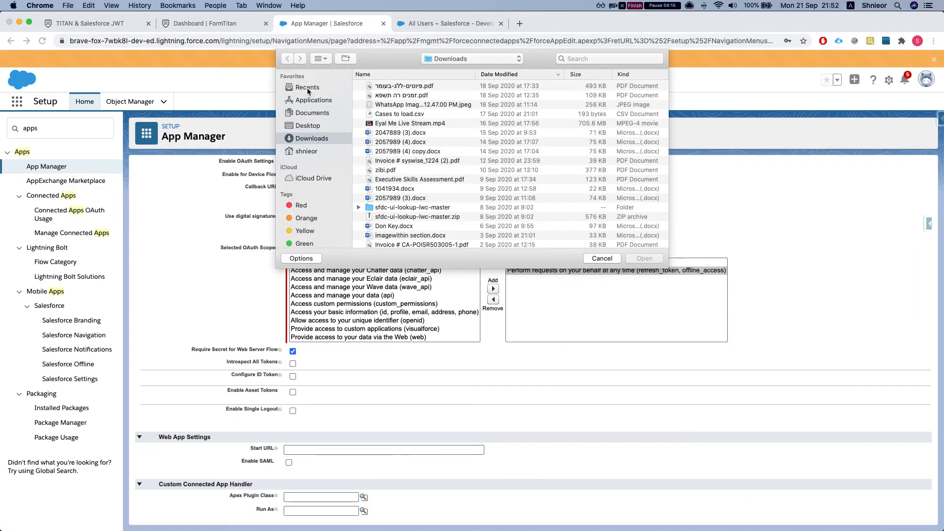
- Attach server.cert from Desktop > Certs as the app's digital certificate
click(308, 88)
click(304, 126)
click(375, 88)
double_click(374, 88)
click(387, 87)
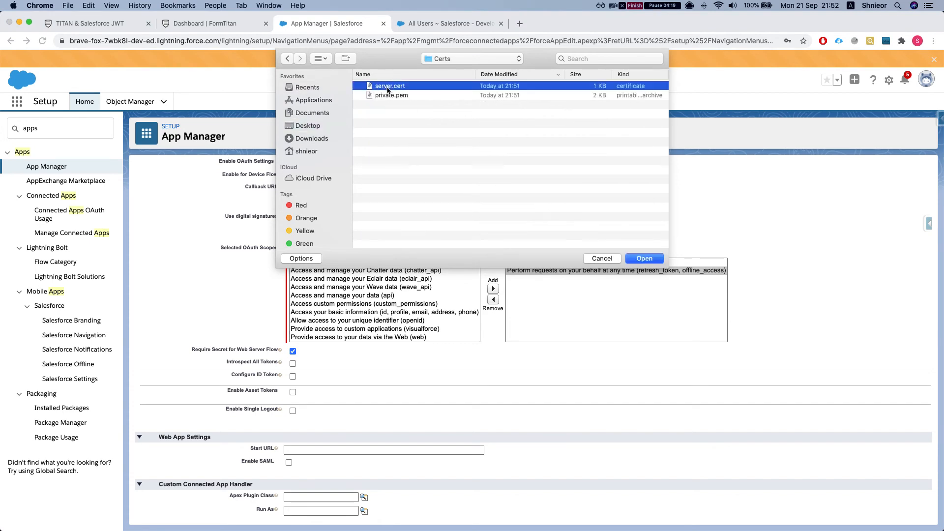
double_click(387, 87)
- Save the TITANJWT connected app and open its Manage details page
scroll(260, 254, down, 5)
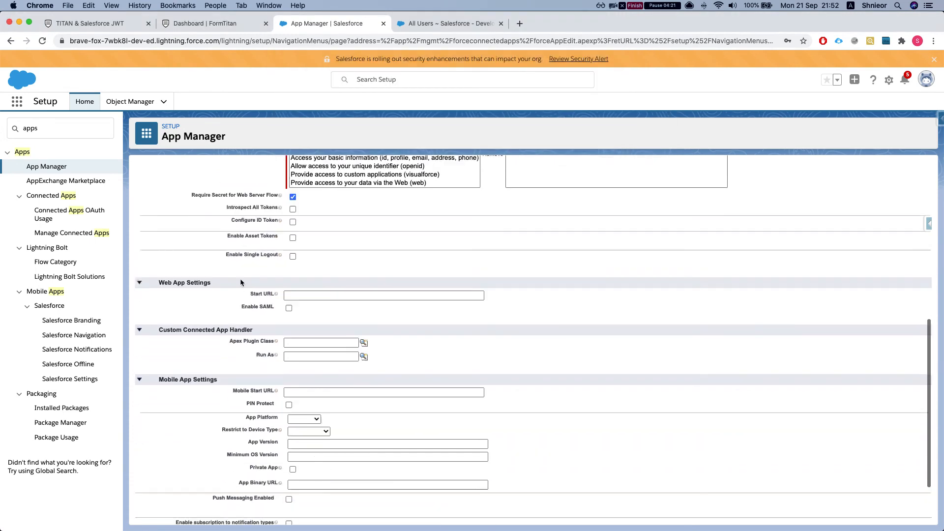
scroll(241, 282, down, 5)
click(389, 502)
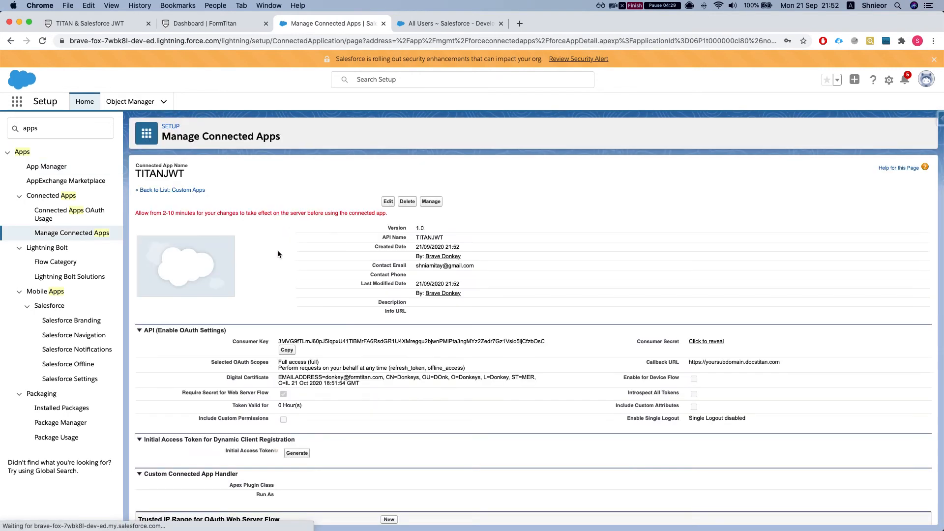
scroll(290, 254, down, 1)
scroll(305, 266, up, 1)
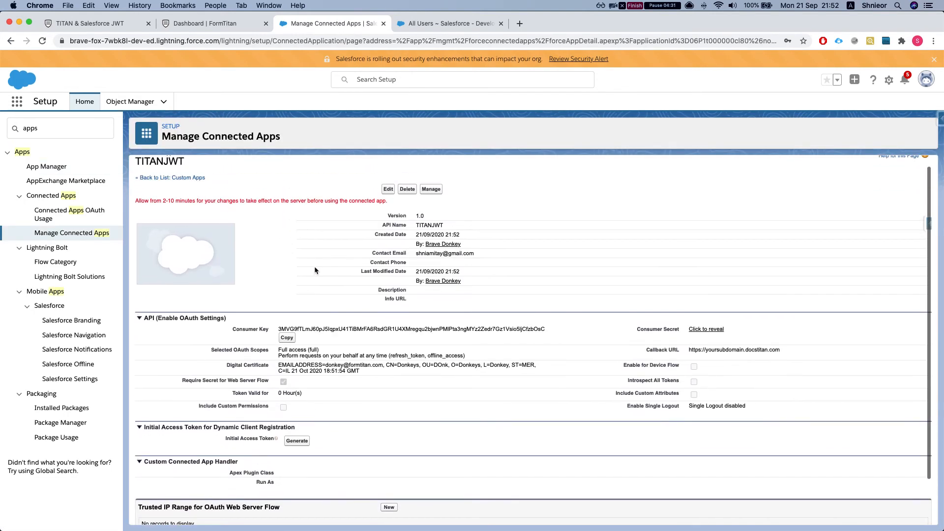
scroll(400, 332, up, 2)
click(431, 201)
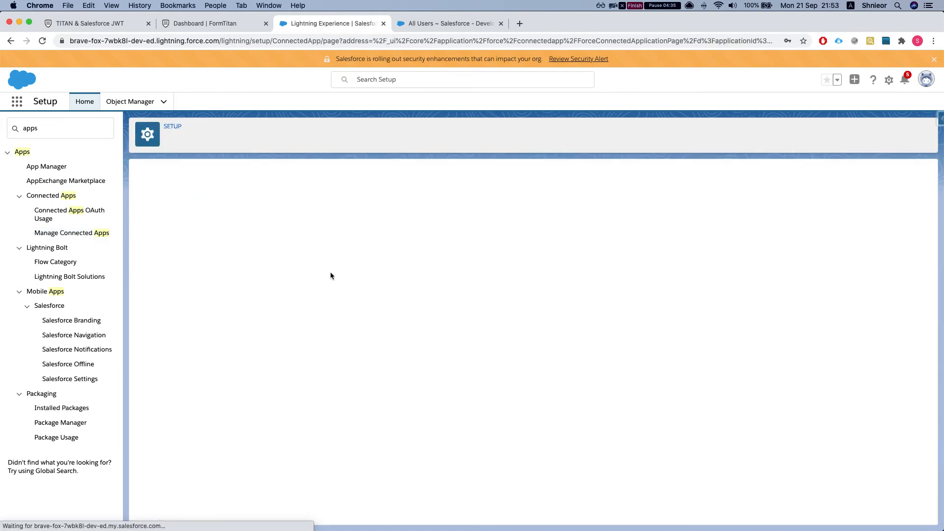
scroll(342, 275, down, 2)
scroll(328, 294, up, 2)
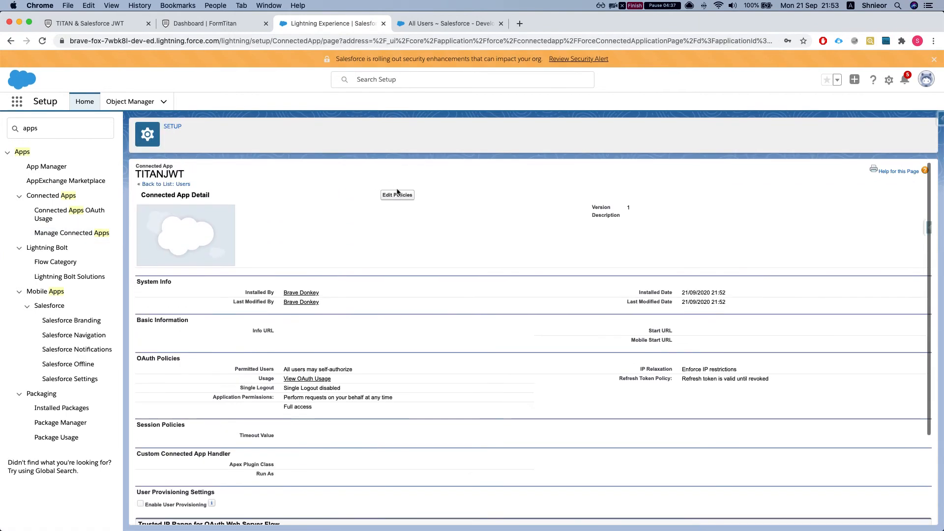
- Edit TITANJWT's policies to 'Admin approved users are pre-authorized' and save
click(394, 198)
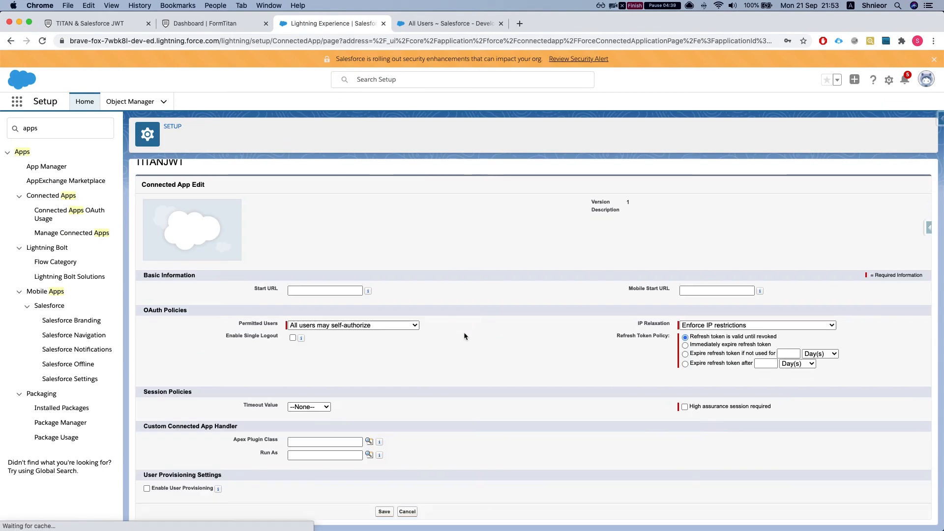
click(379, 326)
click(364, 336)
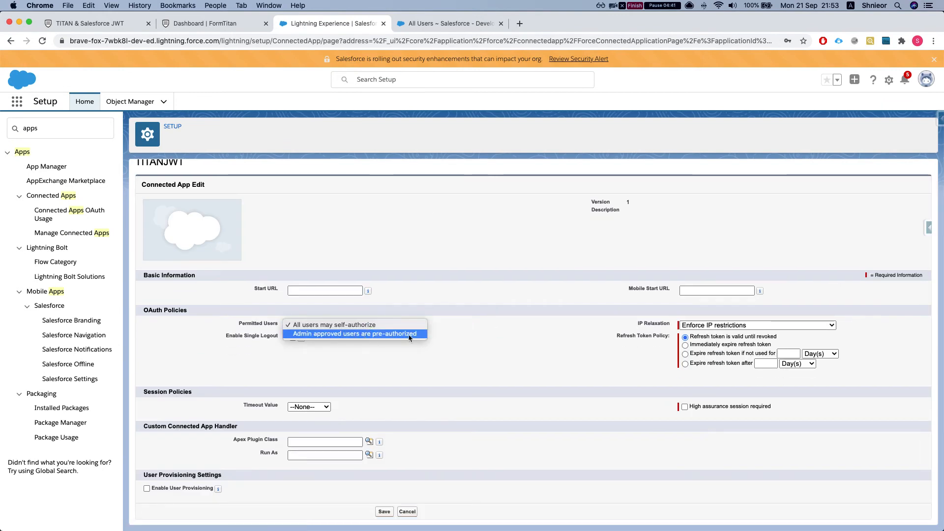
click(556, 126)
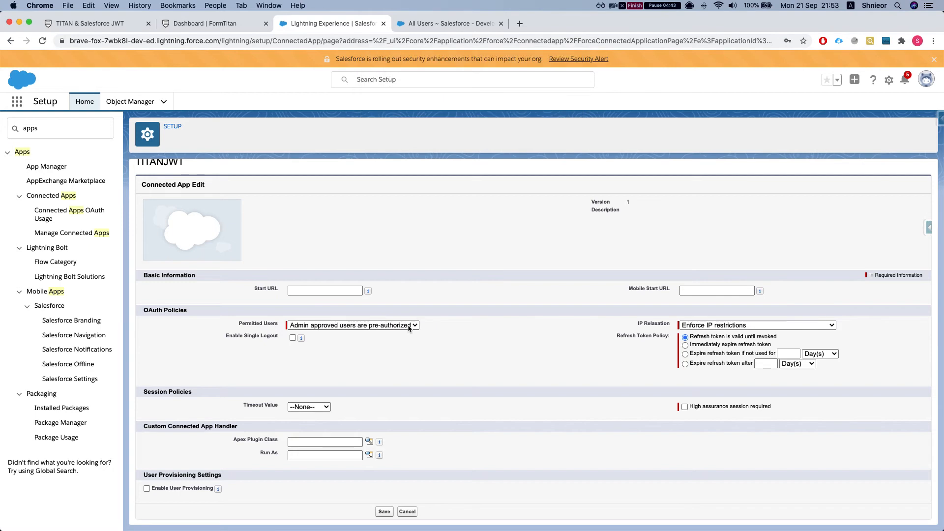
click(384, 510)
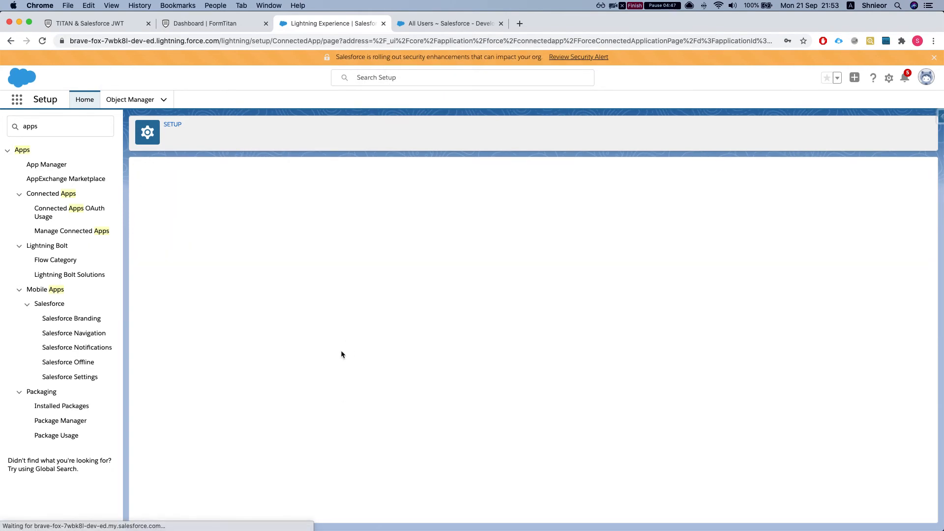
scroll(286, 402, down, 5)
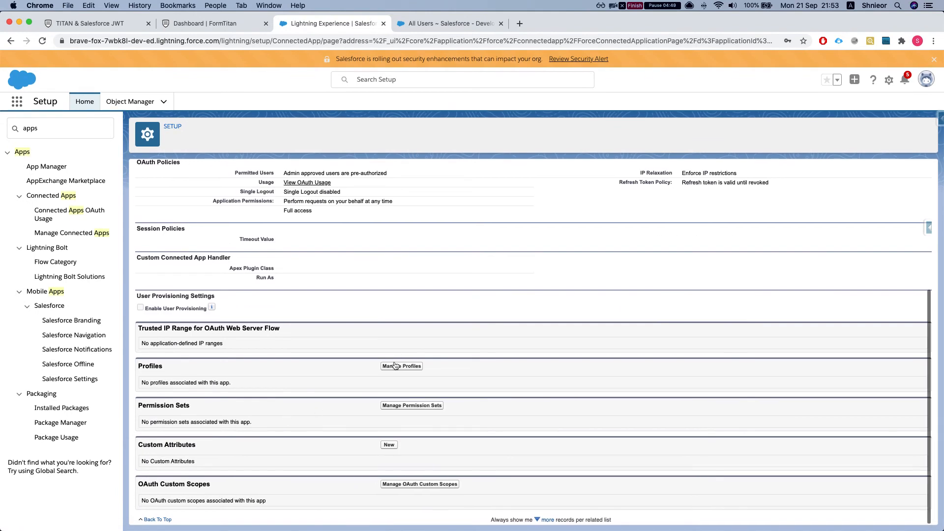
- Tick the System Administrator profile in the TITANJWT app's profile list
click(402, 365)
key(super+f)
text(syste)
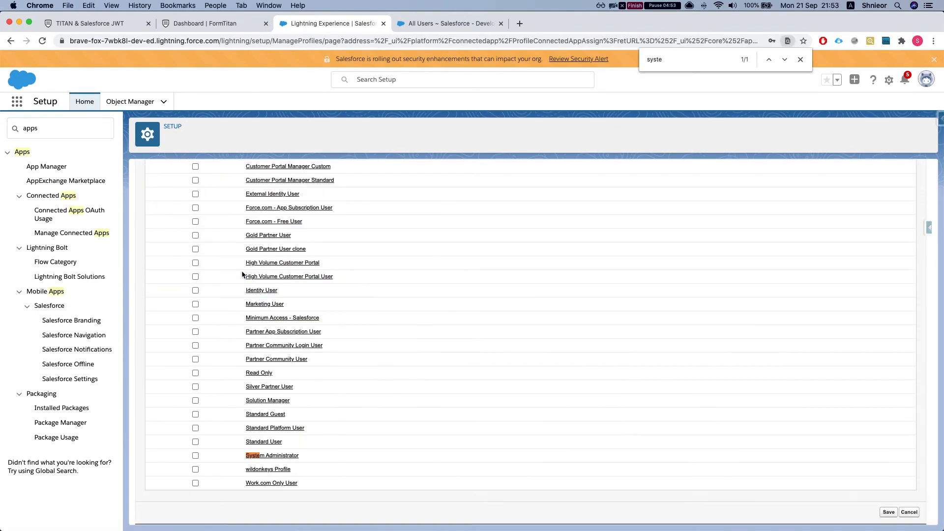
click(196, 456)
scroll(200, 405, up, 5)
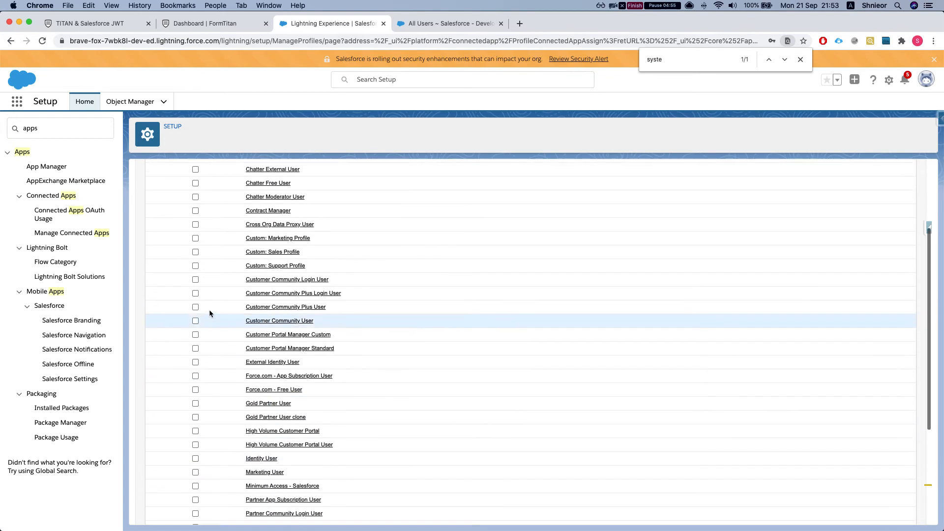
scroll(199, 319, up, 2)
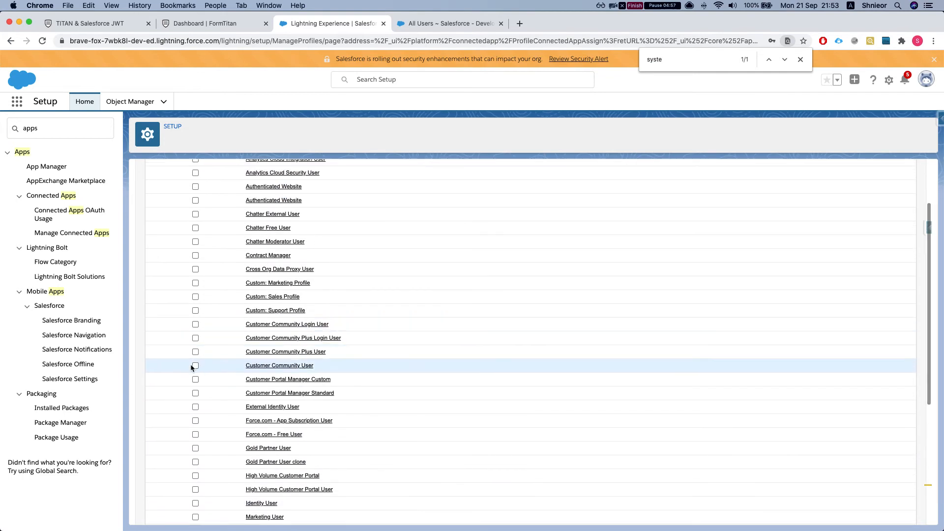
- Find the Gold Partner User clone profile name on the All Users page and select it
click(443, 23)
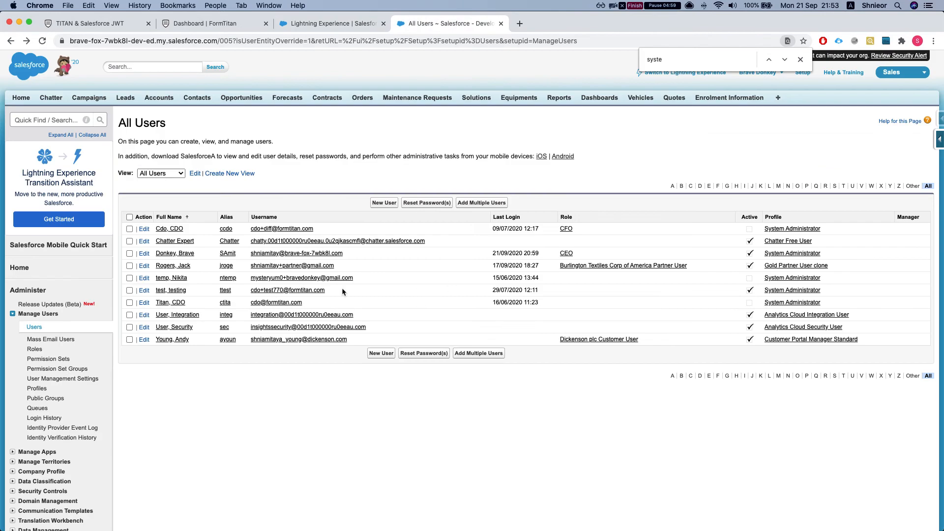
click(375, 270)
key(super+f)
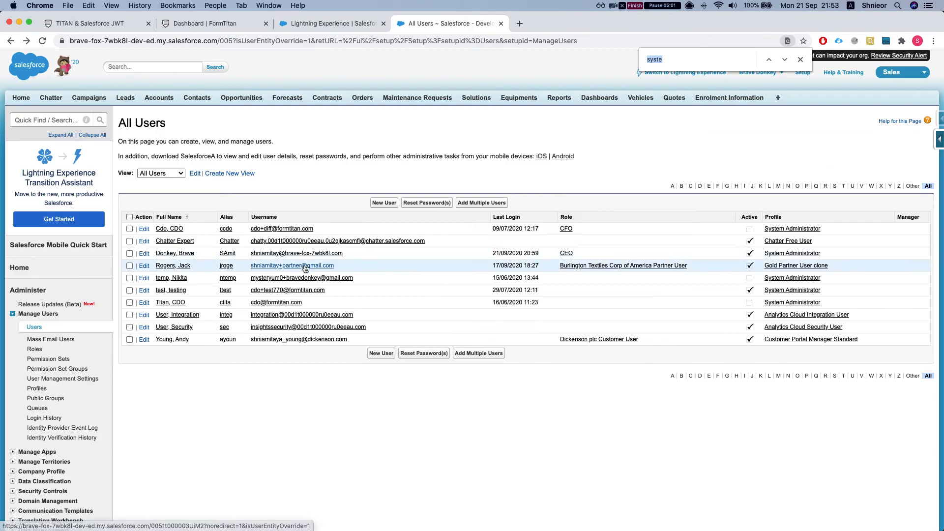
text(pare)
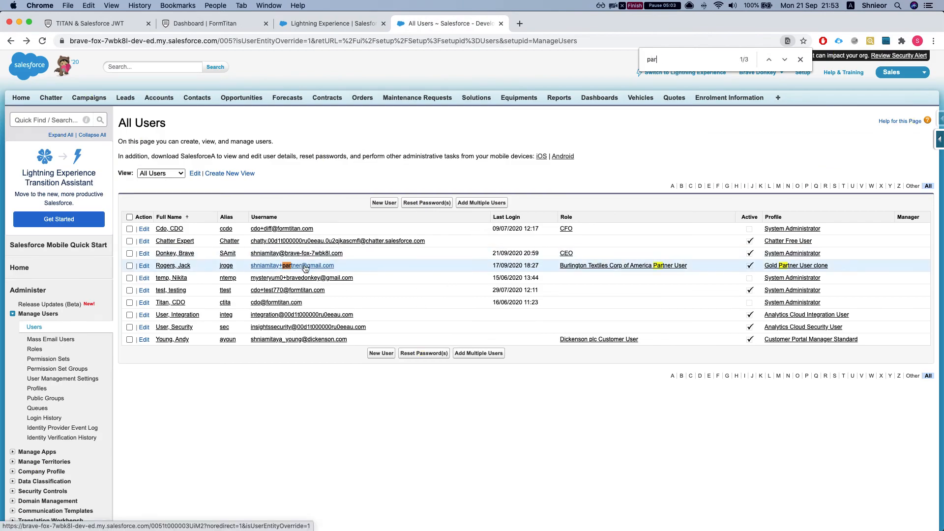
drag(836, 266, 765, 267)
key(super+c)
- Tick the Gold Partner User clone and Gold Partner User profiles and save
click(329, 23)
click(232, 24)
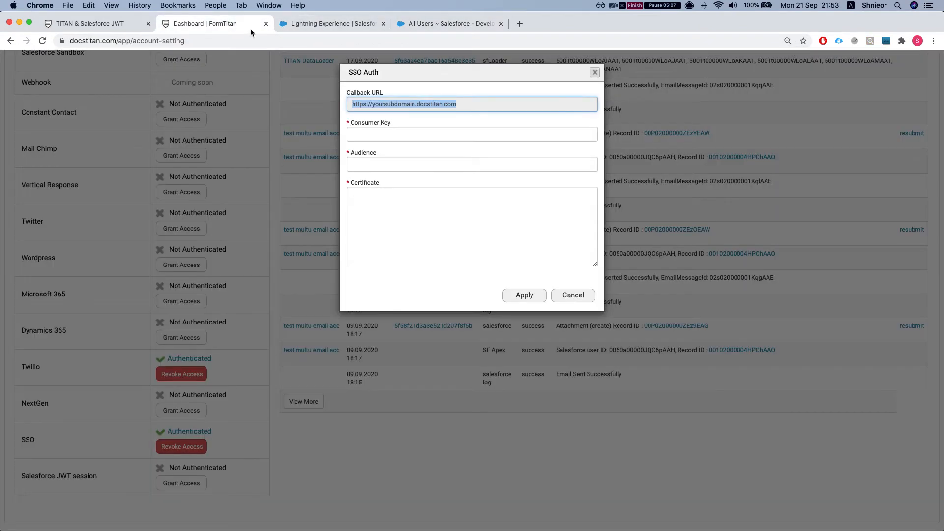
click(302, 23)
key(super+f)
key(super+v)
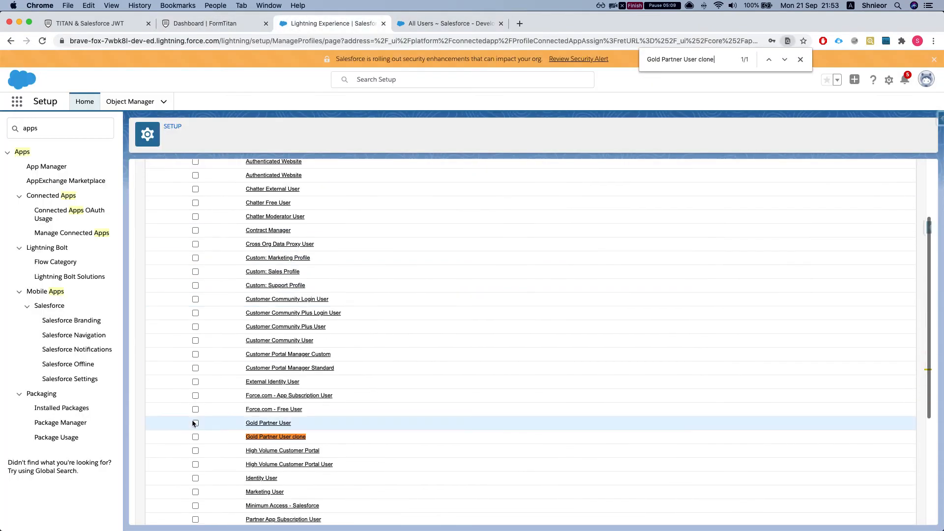
click(196, 437)
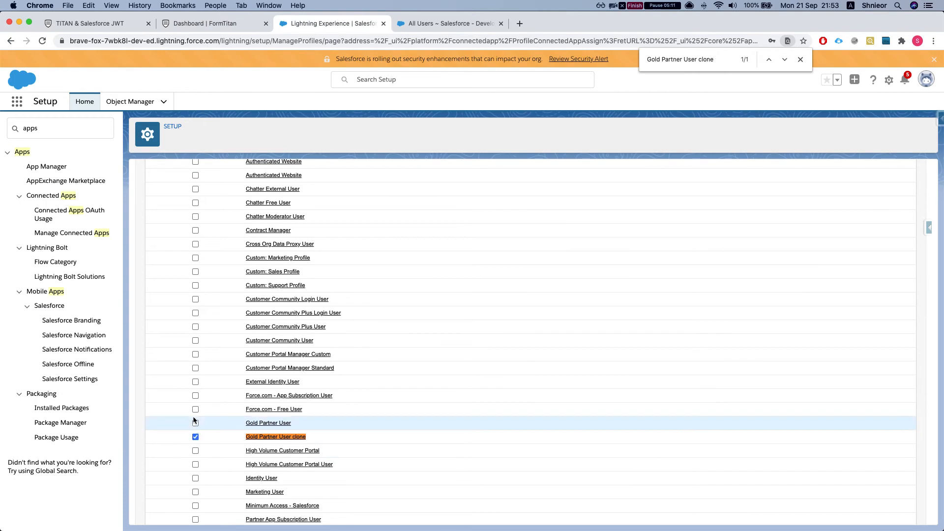
click(195, 423)
scroll(196, 426, down, 4)
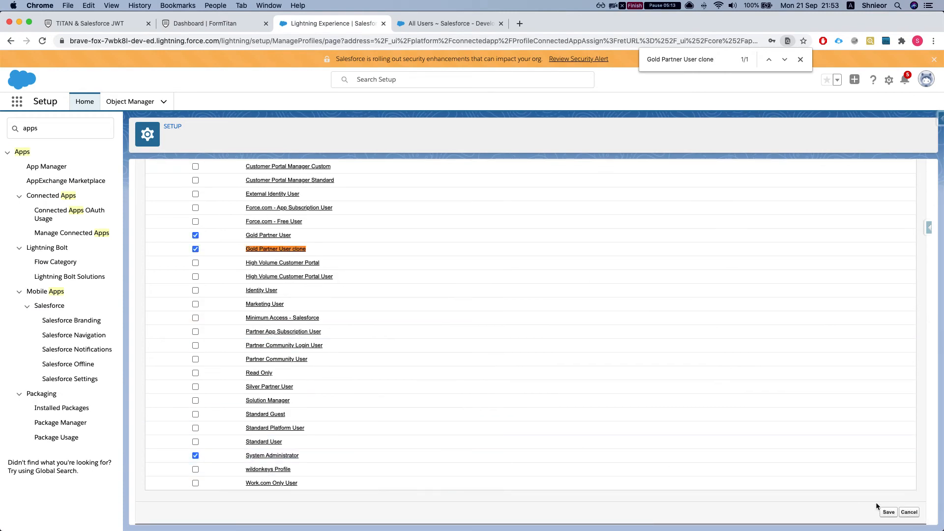
click(887, 512)
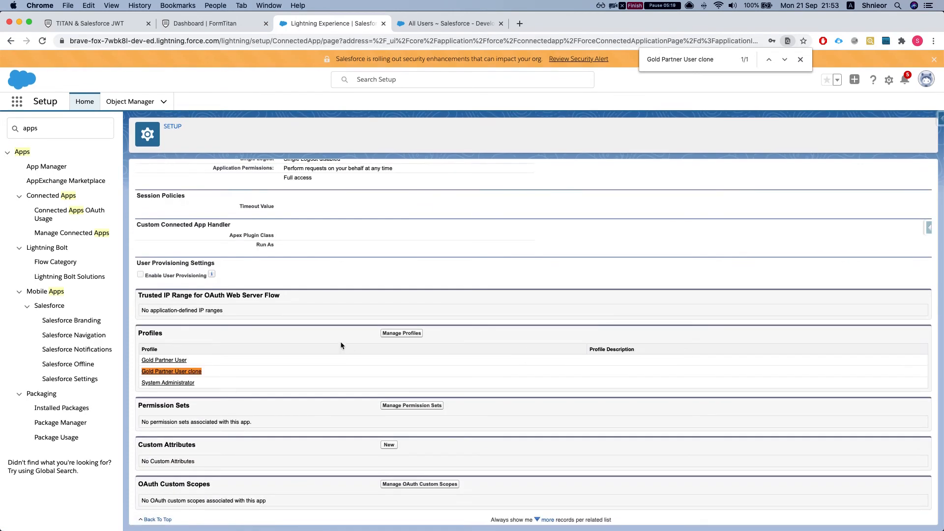
- Open Salesforce's All Communities list with Quick Find 'all comm'
click(236, 24)
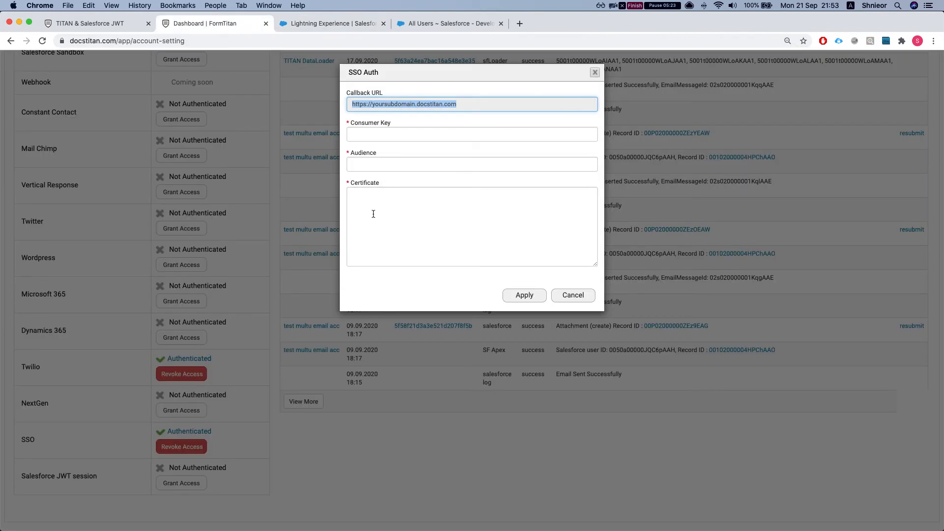
click(340, 24)
scroll(243, 274, up, 4)
click(49, 128)
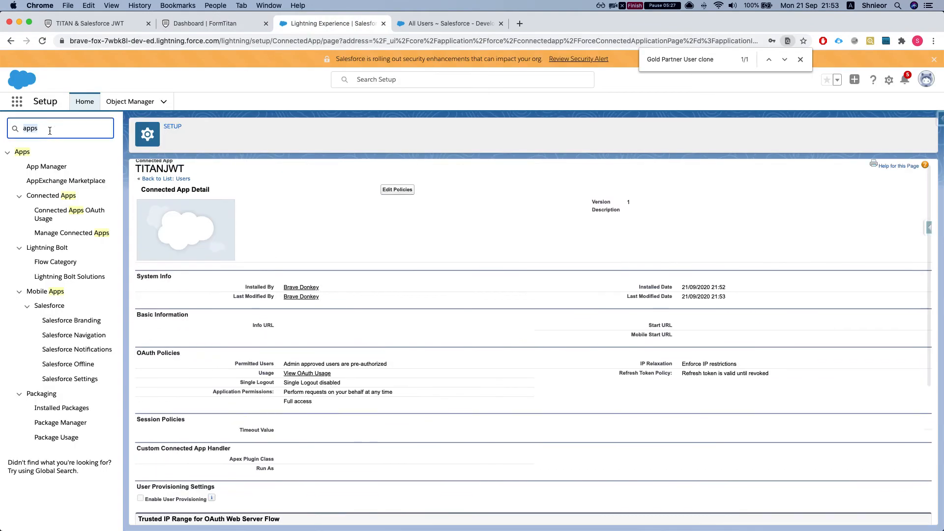
text(all comm)
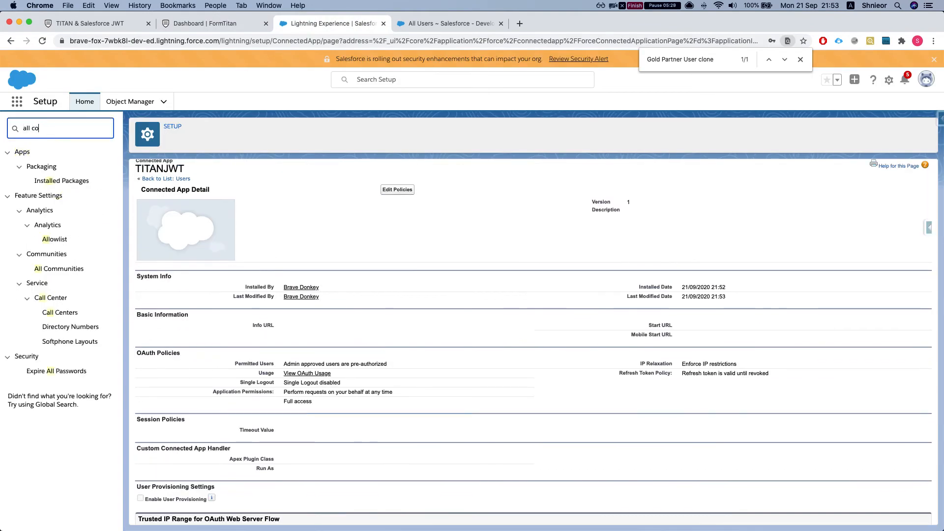
click(55, 188)
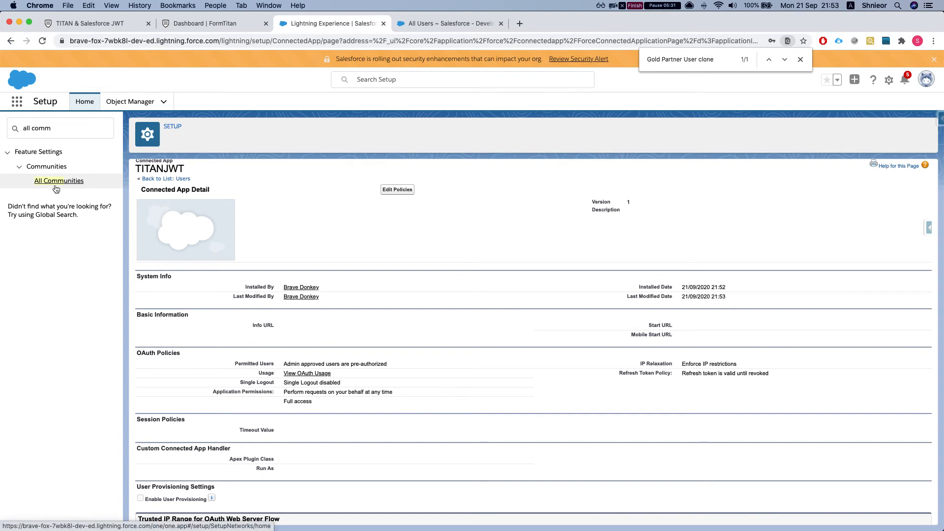
click(56, 188)
drag(603, 244, 451, 247)
key(super+c)
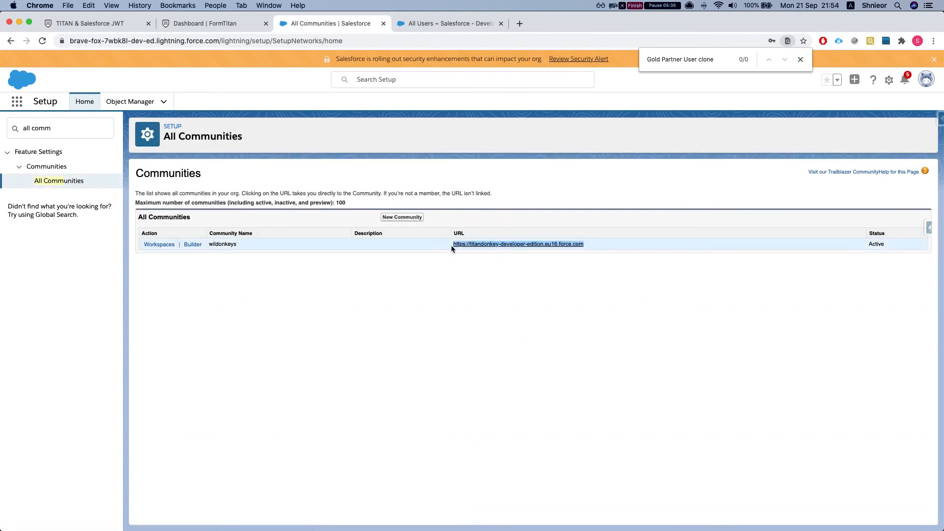
click(485, 193)
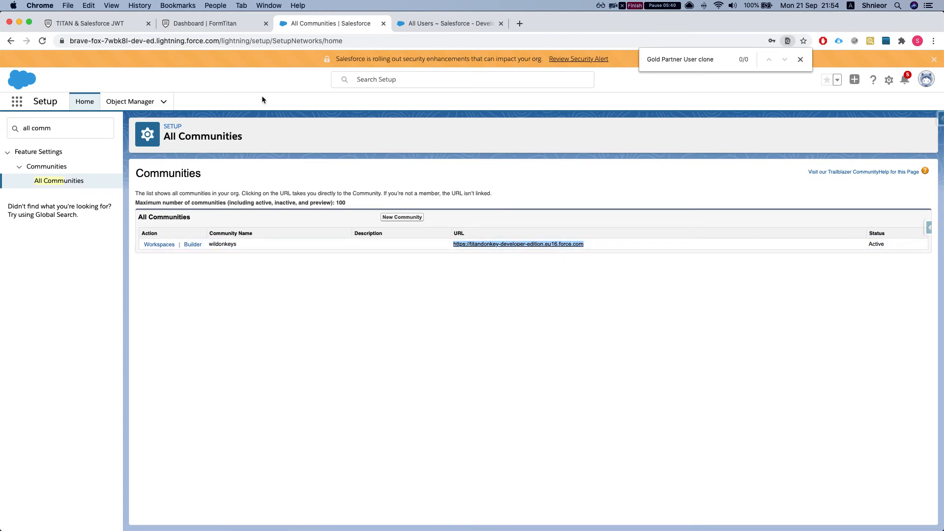
click(183, 27)
click(386, 163)
key(super+v)
click(385, 136)
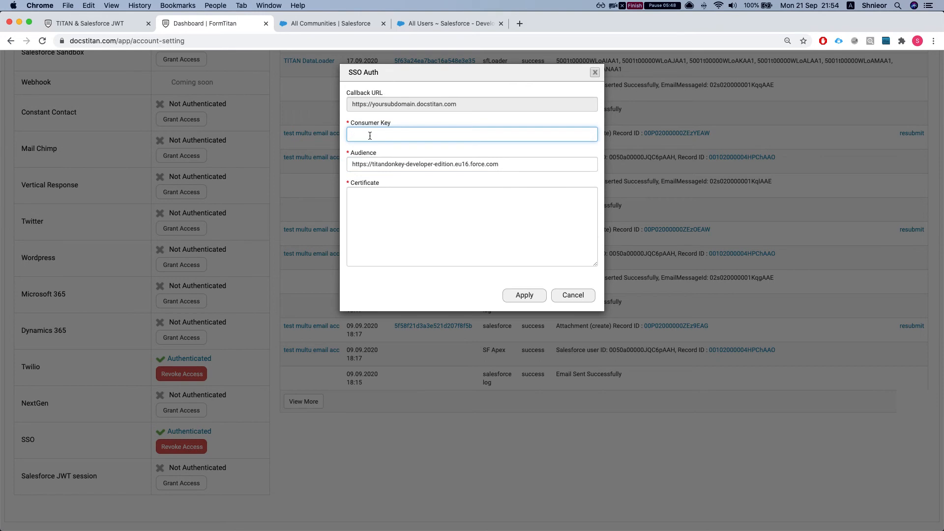
- Open Salesforce's App Manager with Quick Find 'apps'
click(323, 27)
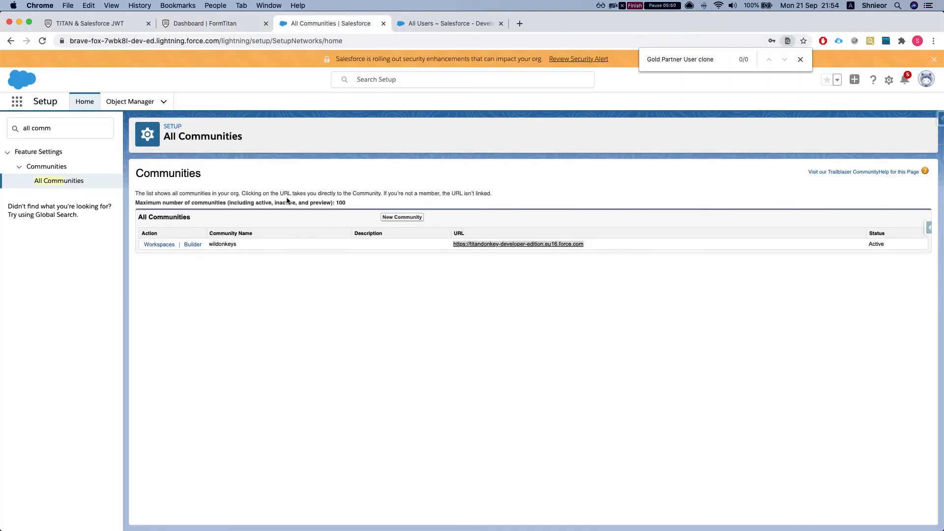
scroll(292, 230, down, 5)
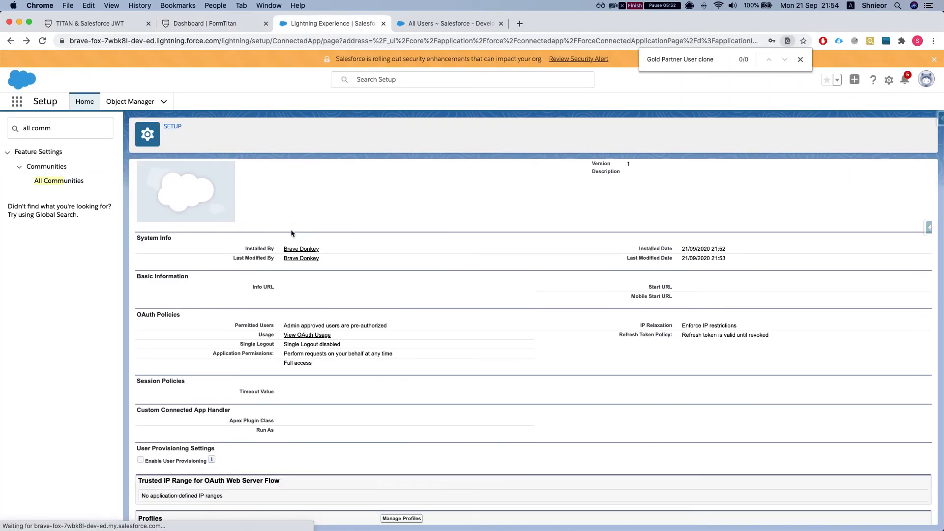
scroll(292, 230, left, 5)
scroll(296, 227, up, 4)
scroll(303, 225, left, 5)
scroll(293, 224, down, 1)
scroll(291, 224, left, 3)
scroll(280, 240, down, 3)
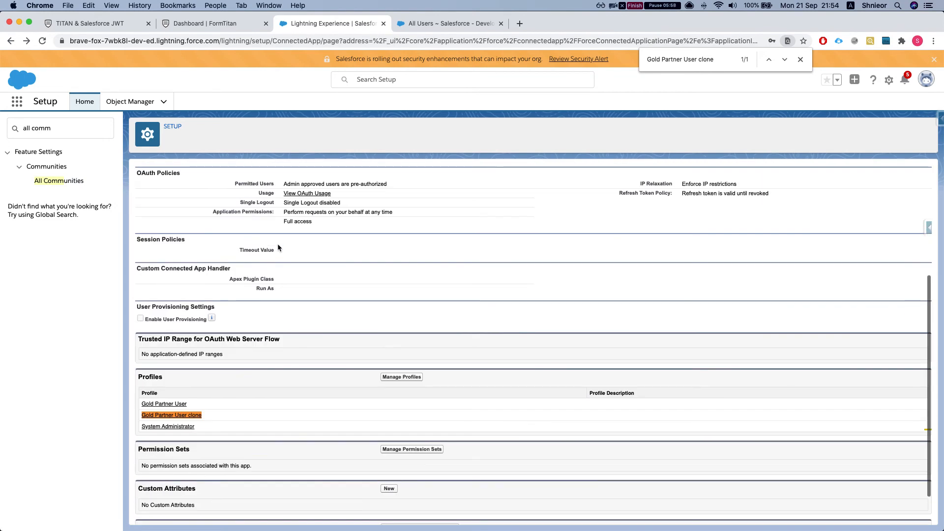
scroll(230, 231, up, 1)
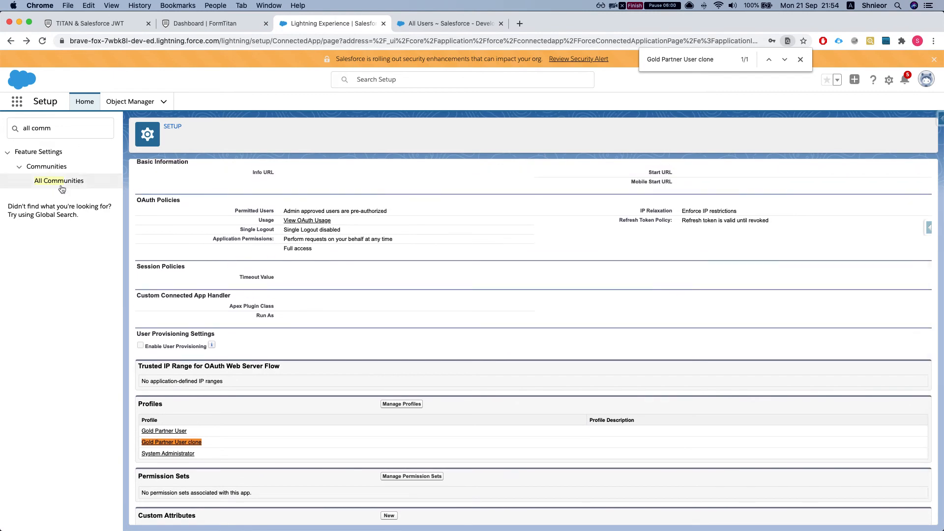
triple_click(59, 128)
text(apps)
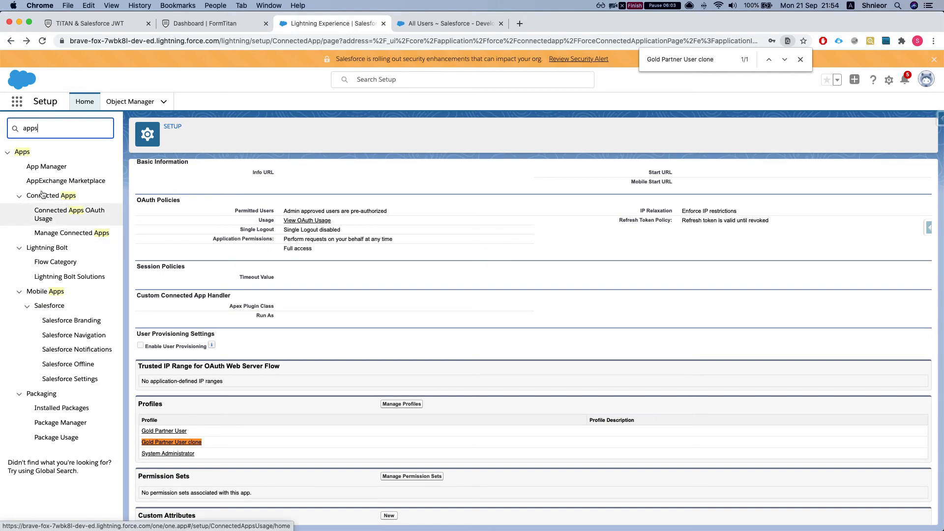
click(41, 171)
- Choose Manage from the TITANJWT row's dropdown in App Manager
scroll(294, 323, down, 1)
scroll(293, 324, down, 1)
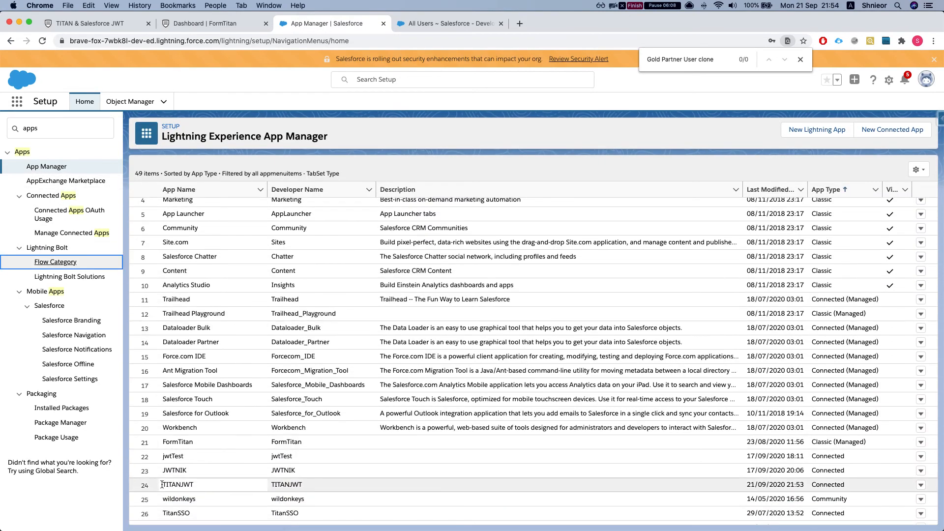
click(920, 486)
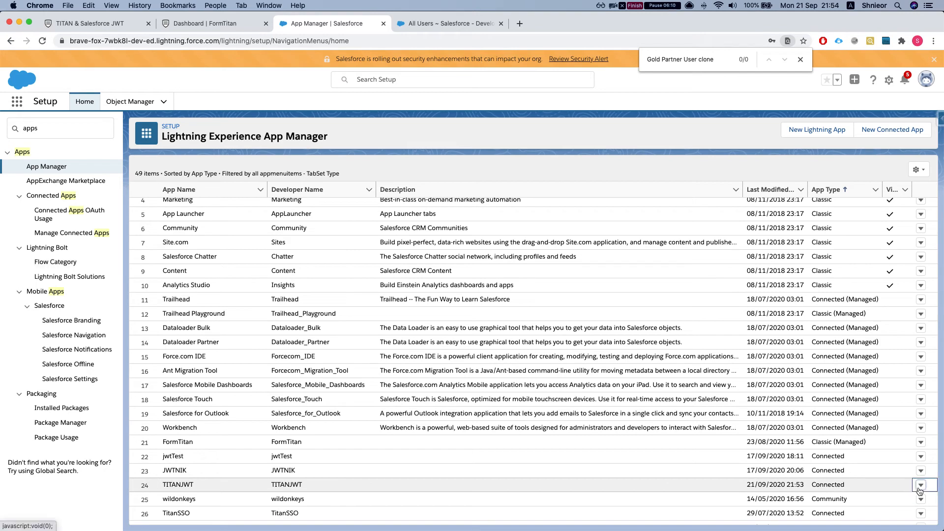
click(925, 487)
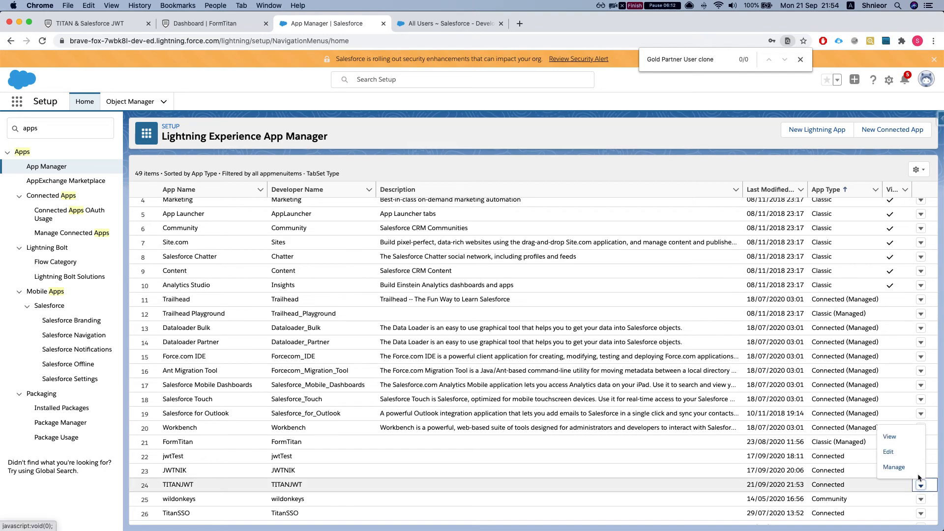
click(896, 466)
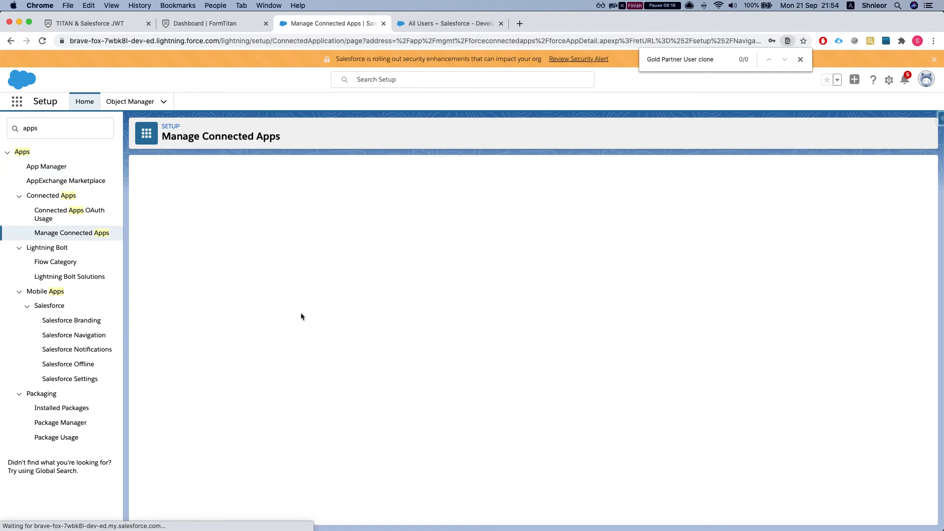
- Copy the TITANJWT consumer key into FormTitan's SSO Auth Consumer Key field
double_click(318, 276)
key(super+c)
click(205, 23)
click(443, 134)
key(super+v)
click(352, 193)
- Select the entire private.pem key in Visual Studio Code
key(ctrl+Up)
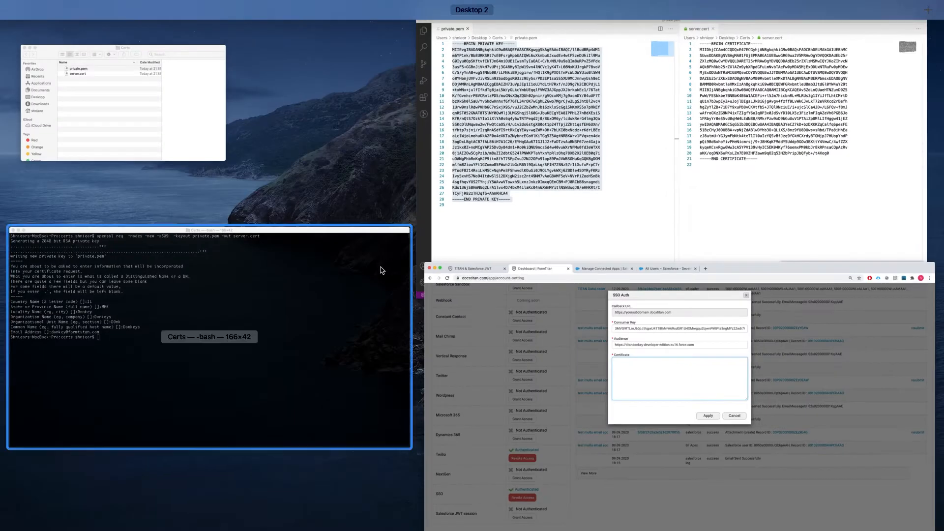
click(432, 211)
double_click(200, 205)
key(super+a)
key(ctrl+Up)
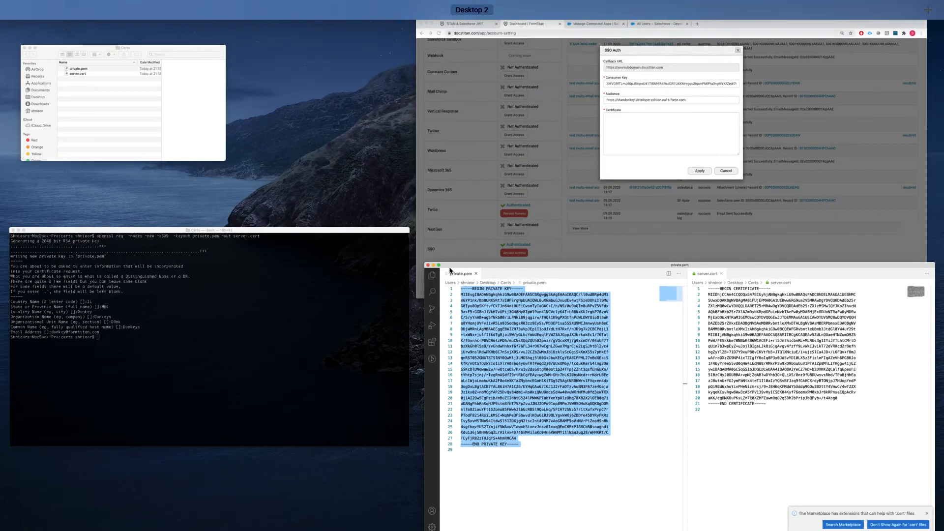
click(413, 220)
- Paste the private key into Certificate, apply SSO Auth, and return to the TITAN & Salesforce JWT form
key(super+v)
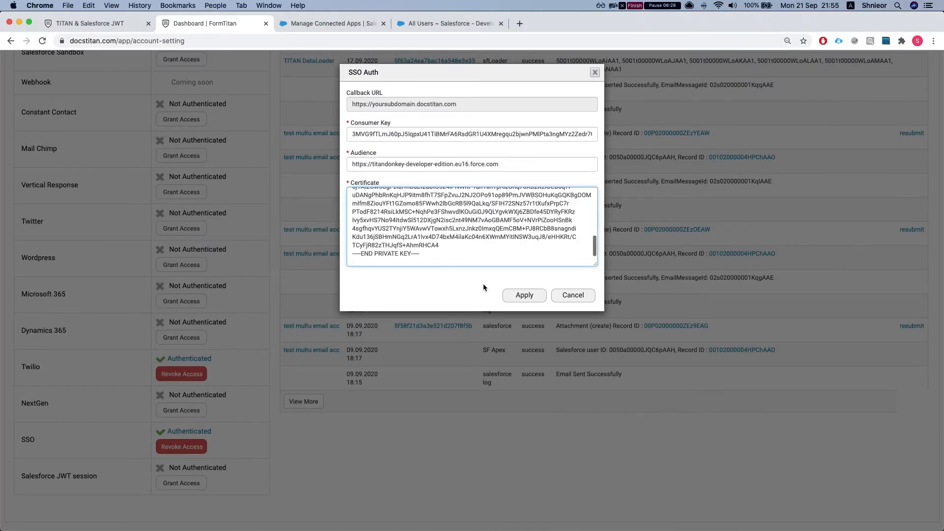
click(540, 296)
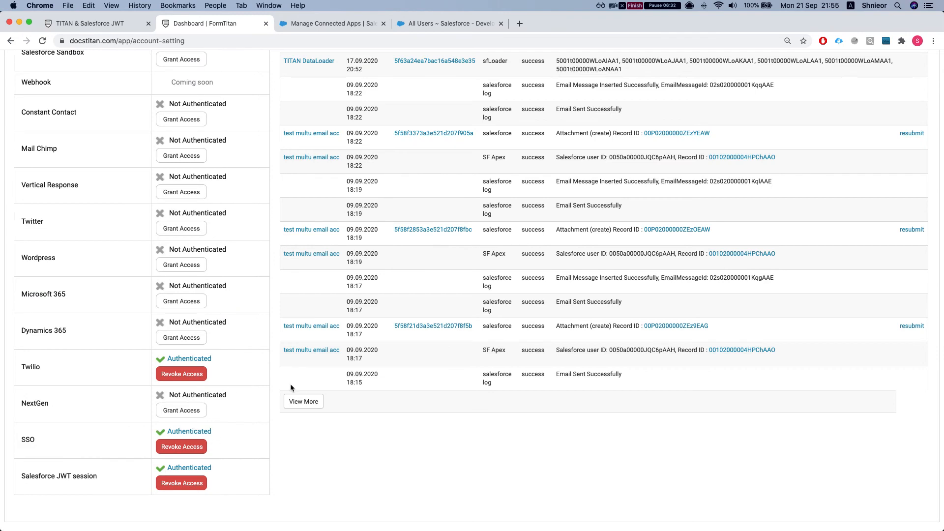
scroll(227, 392, up, 10)
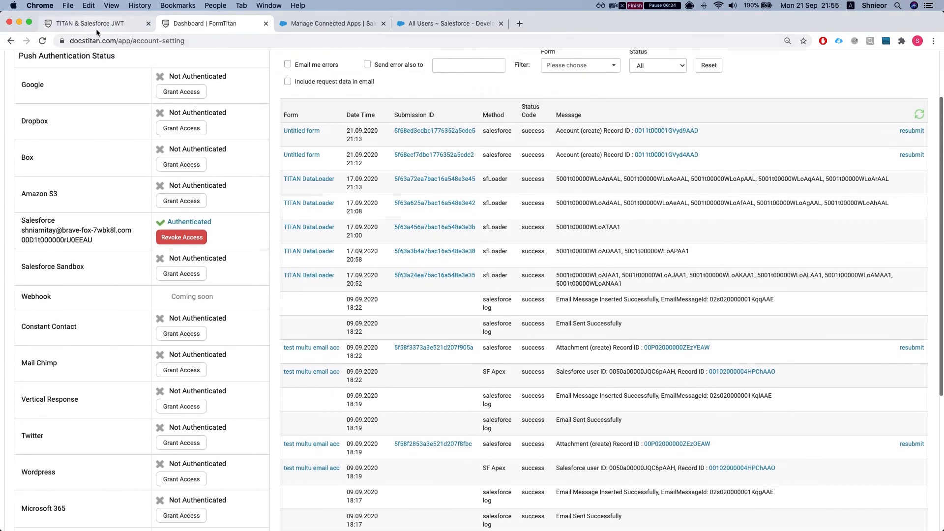
click(93, 24)
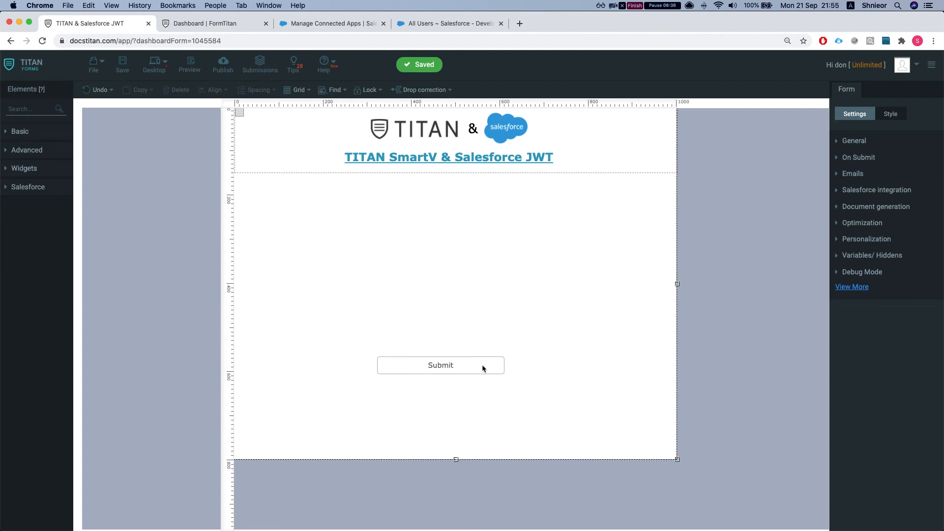
- Place a SmartV element on the form and open its Salesforce object list
click(13, 189)
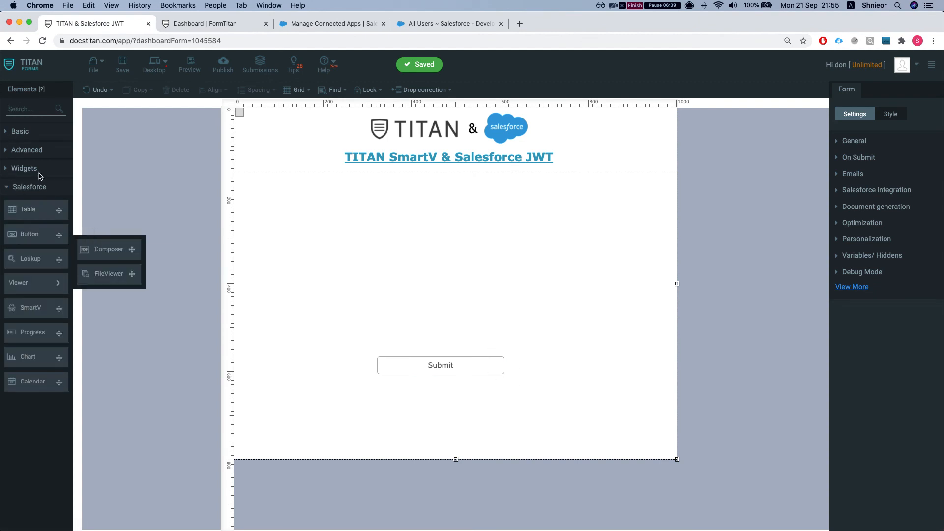
drag(30, 308, 271, 226)
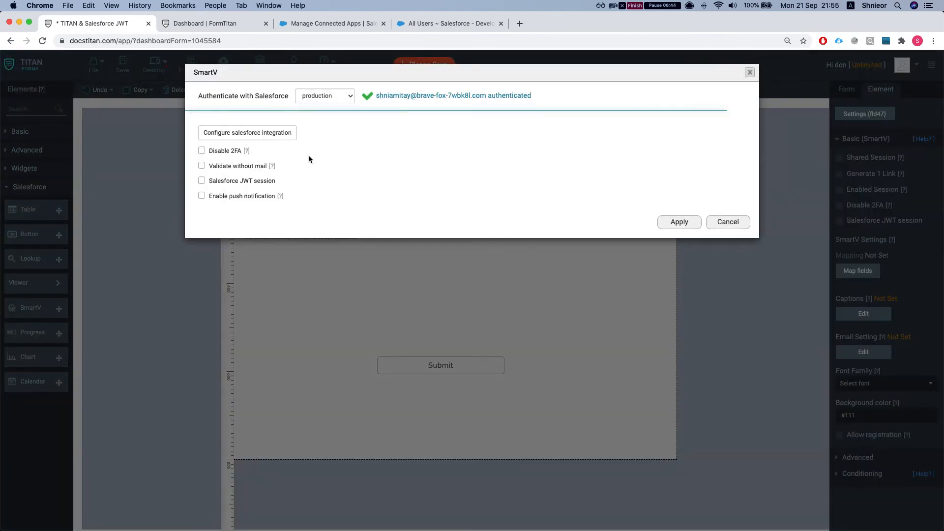
click(294, 139)
click(339, 127)
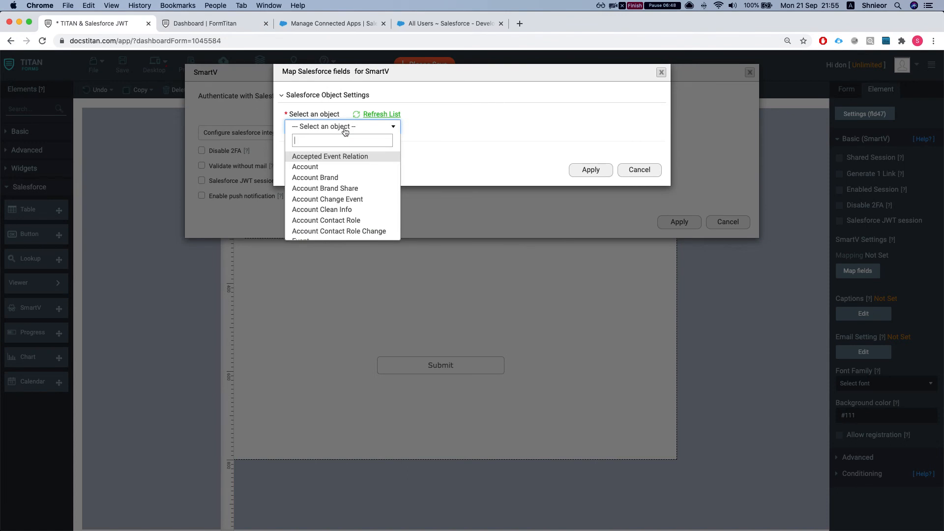
- Choose User as SmartV's Salesforce object
text(user)
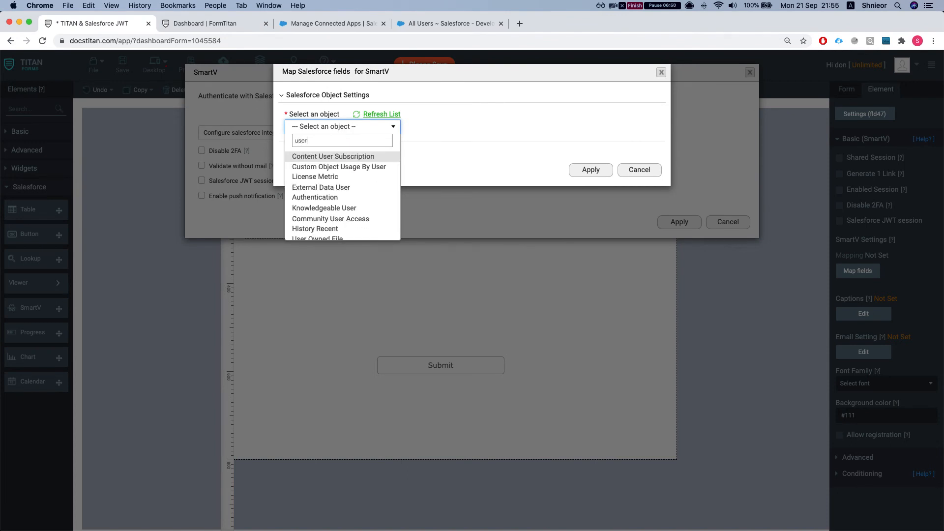
scroll(342, 174, down, 1)
scroll(338, 184, down, 1)
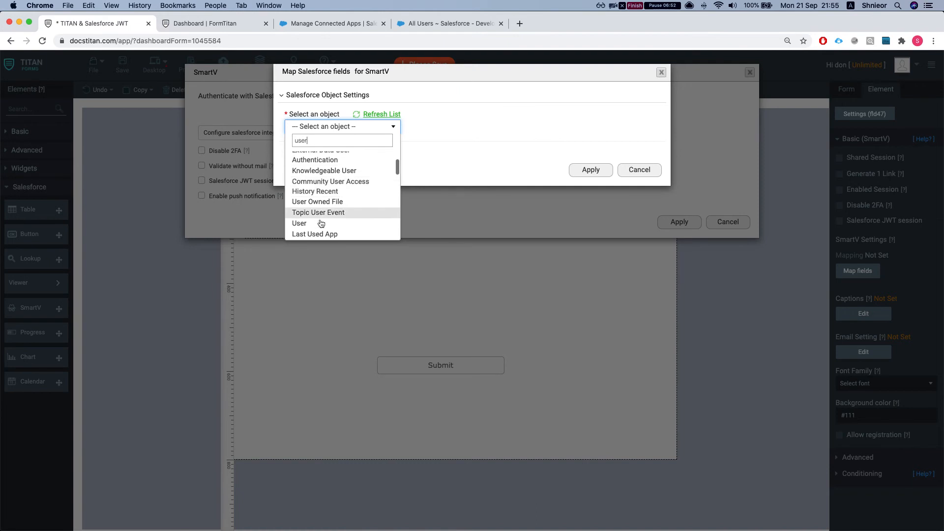
click(331, 226)
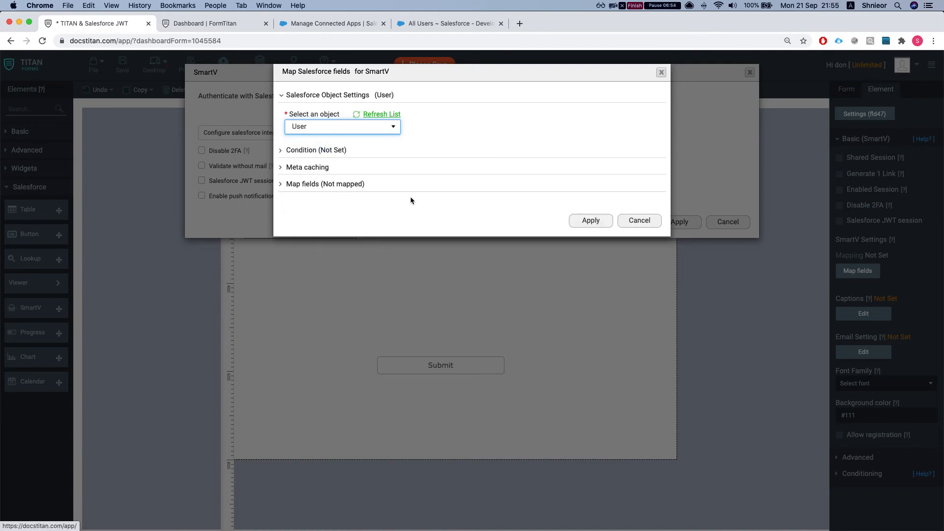
- Add the condition Active Equals a Boolean value, apply, and choose User ID for display
click(328, 149)
click(339, 196)
click(262, 100)
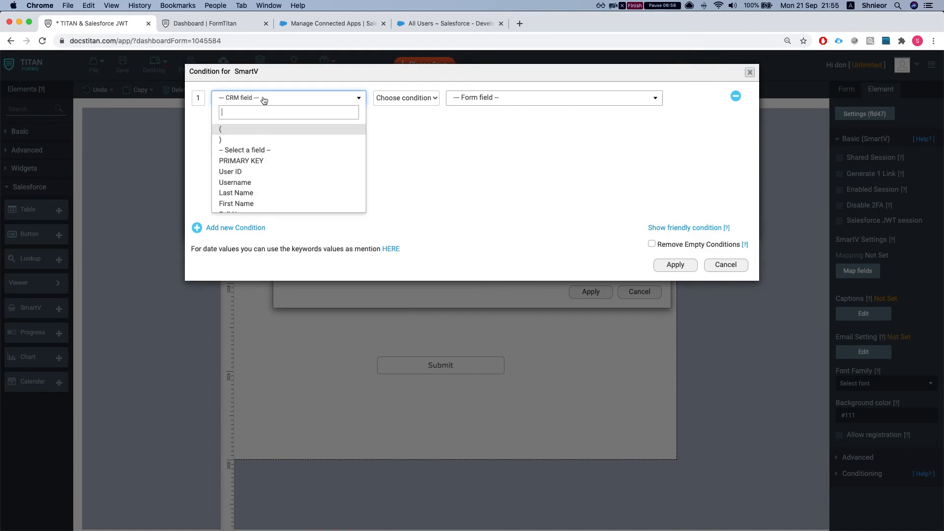
text(act)
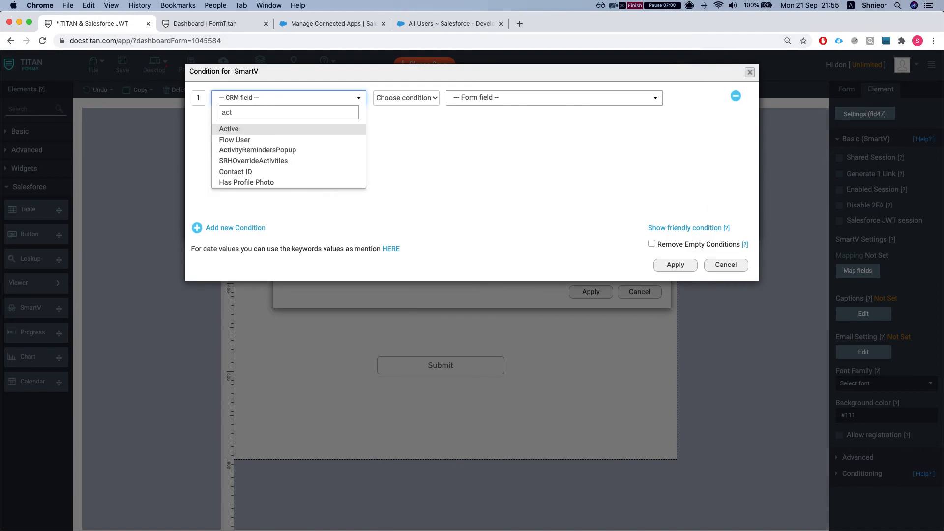
key(Return)
click(406, 99)
click(405, 108)
click(513, 101)
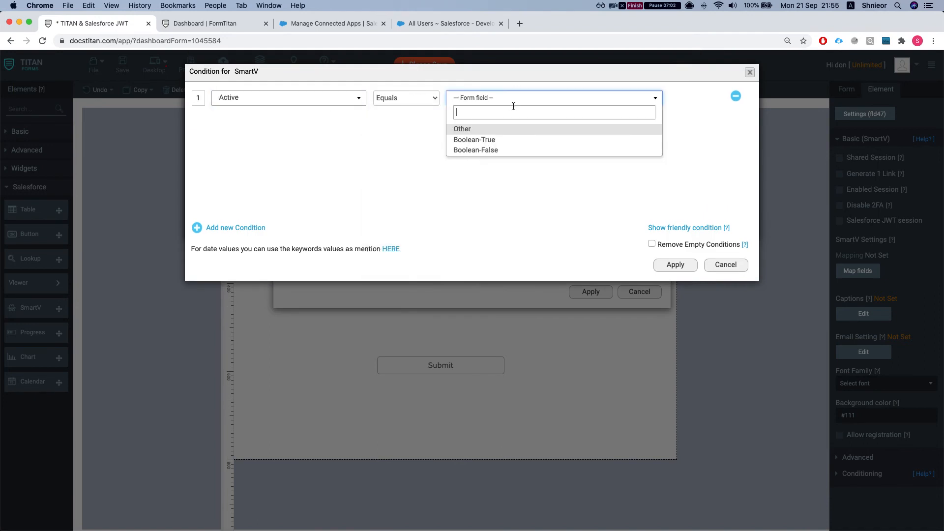
click(490, 150)
click(674, 264)
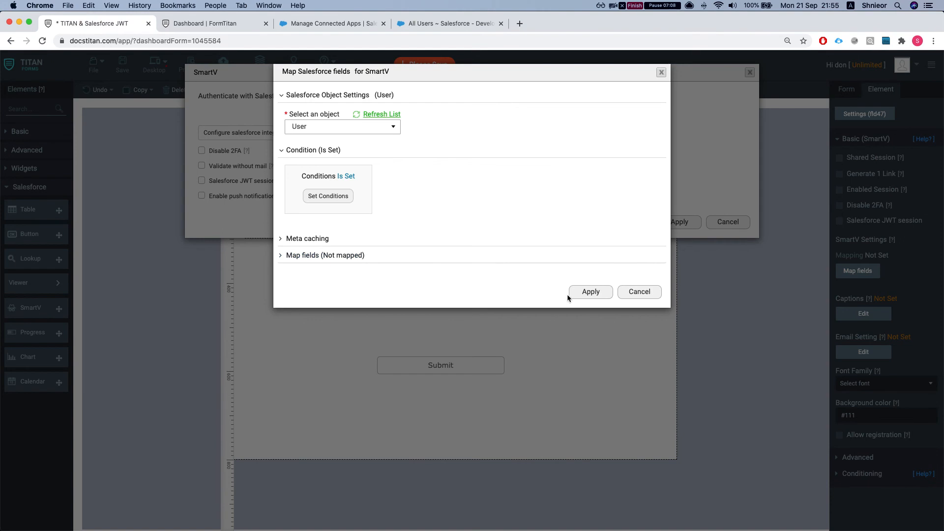
click(581, 294)
click(244, 142)
click(245, 164)
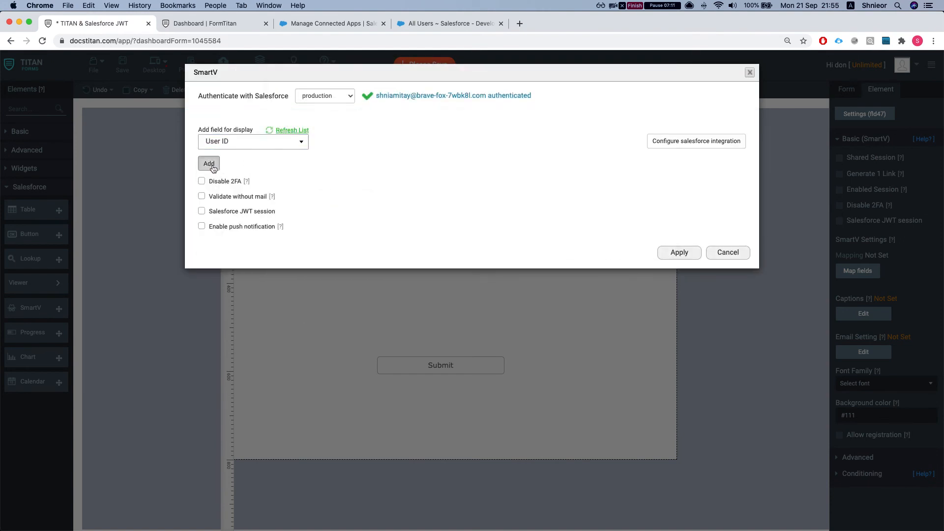
- Add User ID, Email and SmartVOTP rows to SmartV's field table
click(212, 167)
click(259, 314)
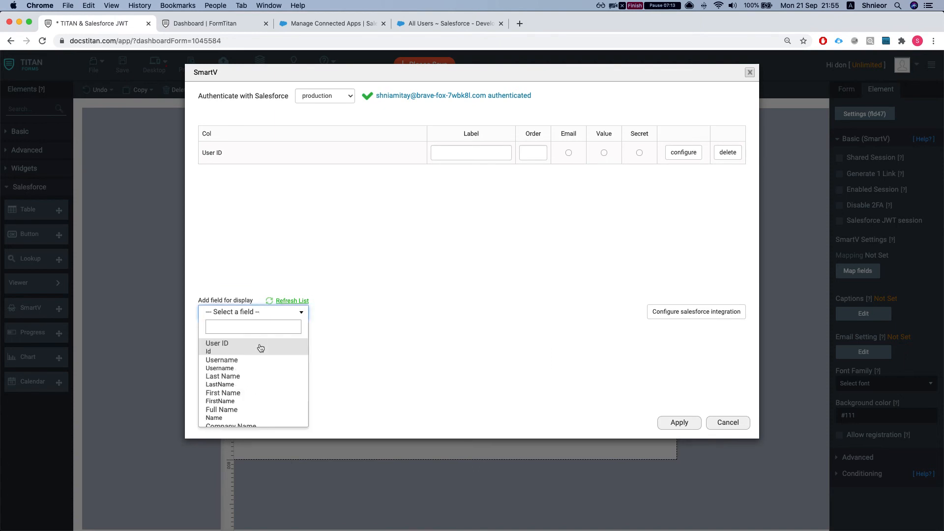
text(email)
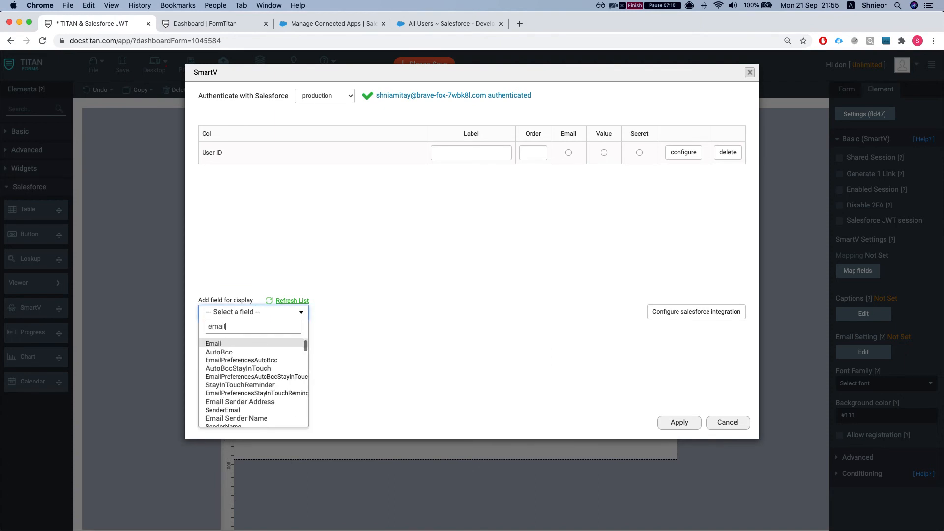
key(Return)
click(209, 334)
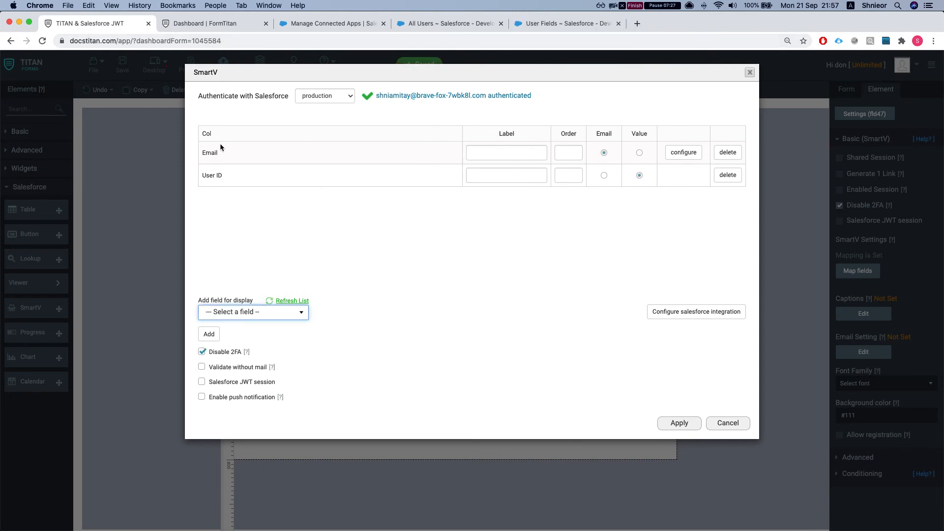
click(236, 312)
text(smar)
key(Down)
key(Return)
click(209, 335)
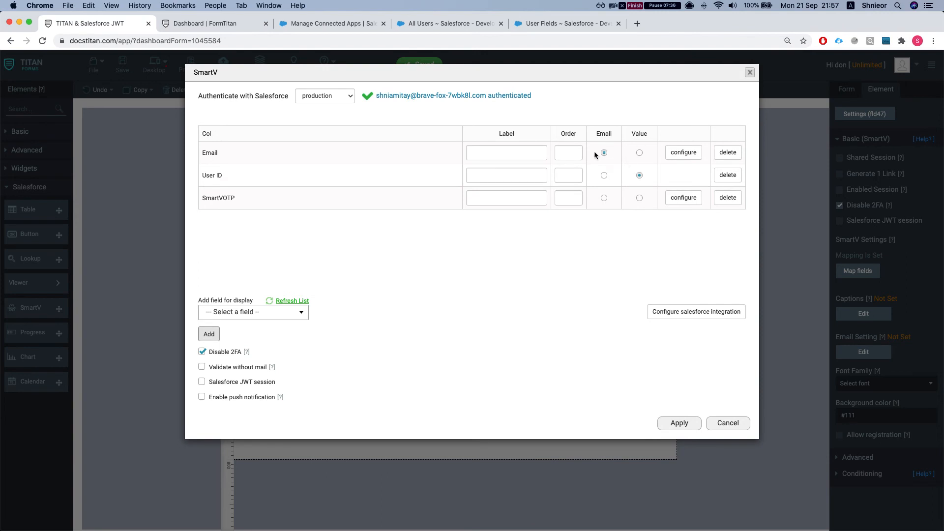
- Mark SmartVOTP as secret, turn off Disable 2FA, enable Salesforce JWT session, apply and save
drag(215, 201, 244, 201)
click(216, 355)
click(640, 199)
click(639, 198)
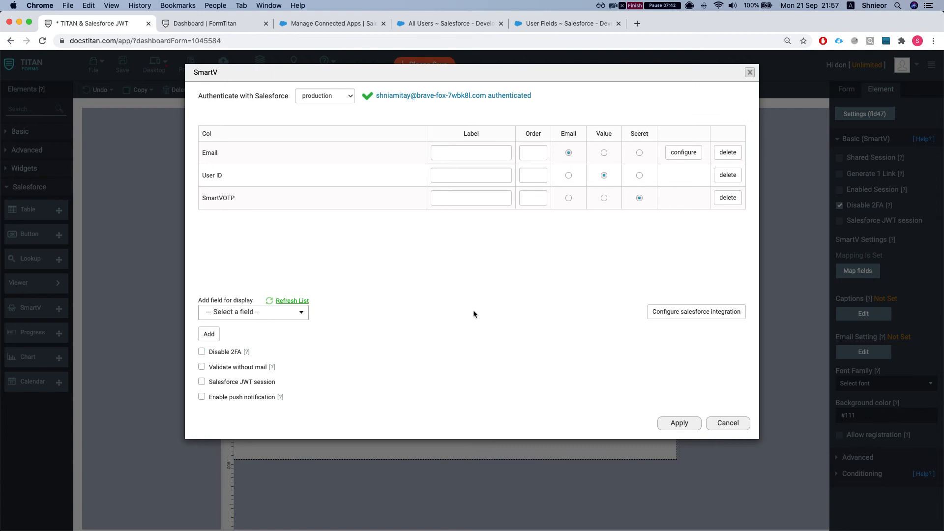
click(202, 382)
click(686, 426)
click(123, 76)
drag(449, 370, 448, 329)
- Add a textbox beside SmartV labelled 'Account Name'
click(449, 257)
click(35, 109)
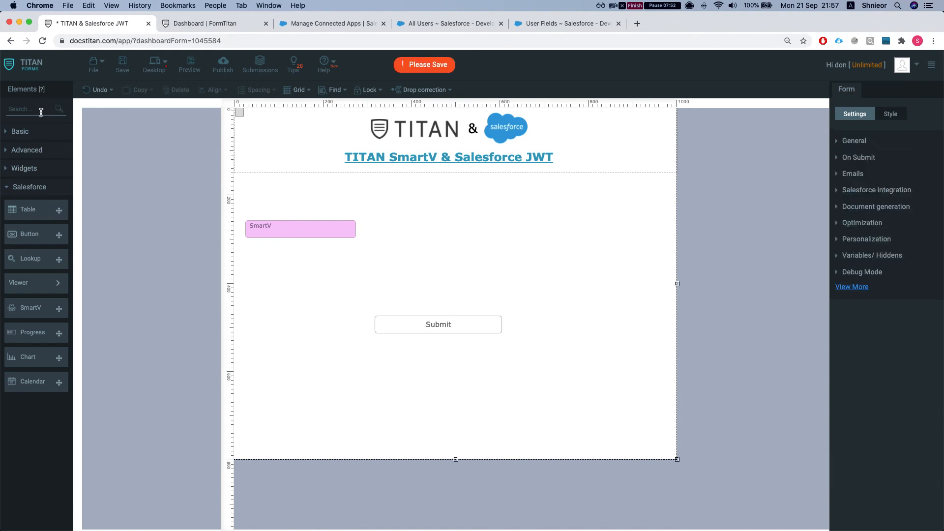
text(text)
drag(50, 190, 408, 211)
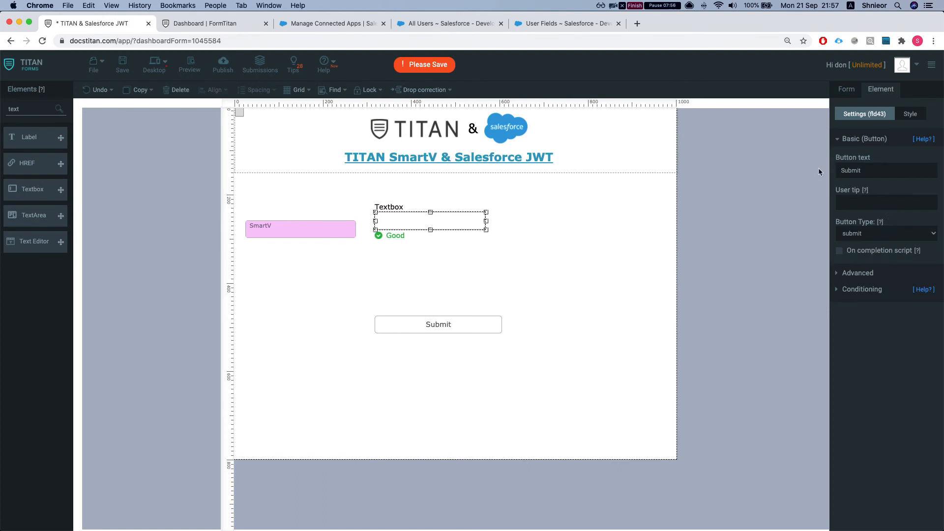
double_click(870, 170)
text(Account  Name)
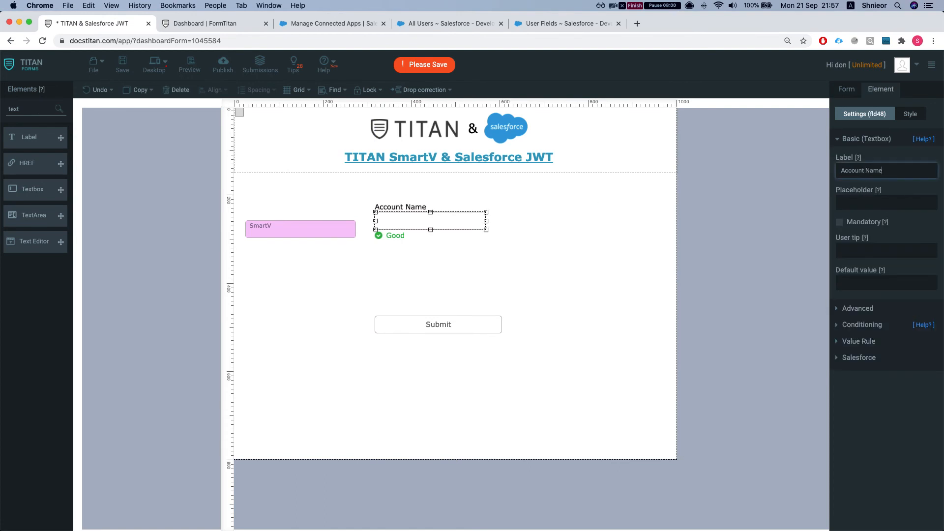
- Move Submit under the textbox, widen the Account Name textbox, save, and show Salesforce integration
drag(412, 325, 412, 298)
click(412, 337)
click(454, 230)
drag(486, 221, 503, 221)
key(super+s)
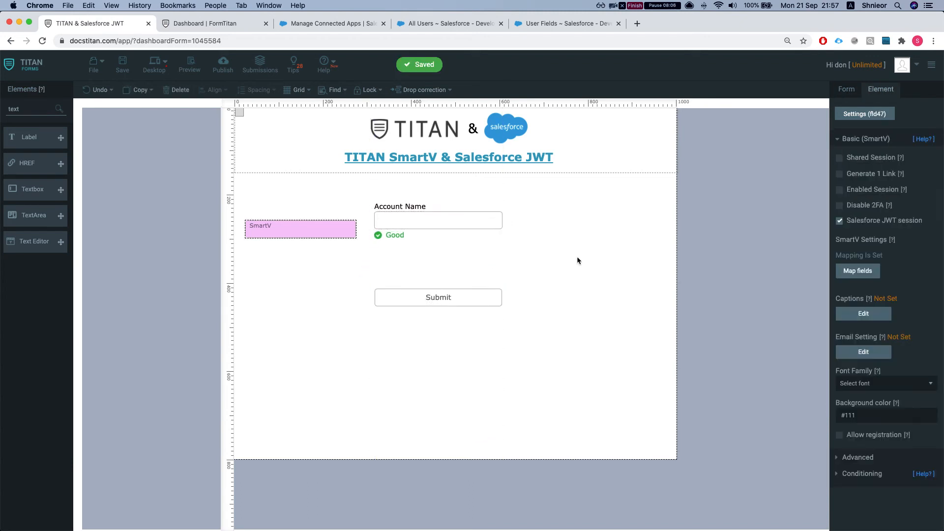
click(871, 190)
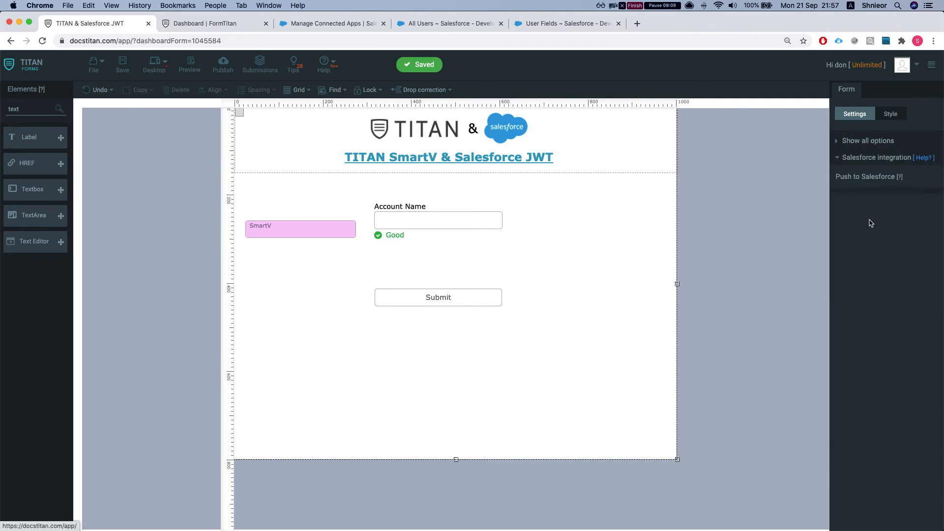
- Add Account as the push-to-Salesforce object with the comment 'create an'
click(857, 211)
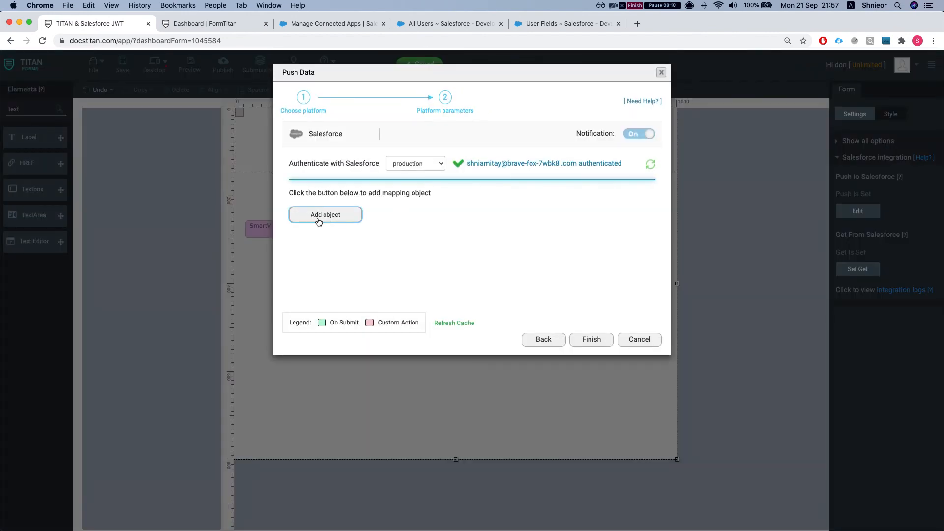
click(325, 214)
click(348, 126)
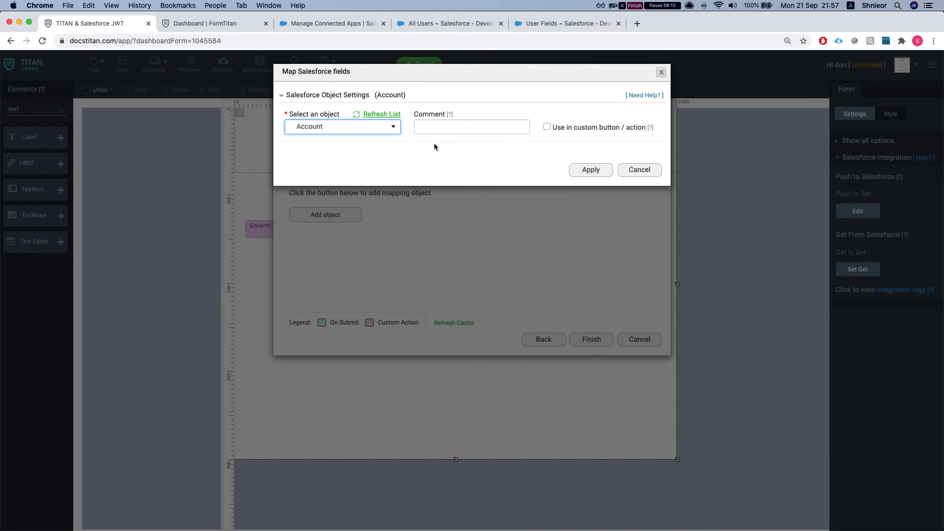
click(331, 156)
click(480, 130)
text(create an account)
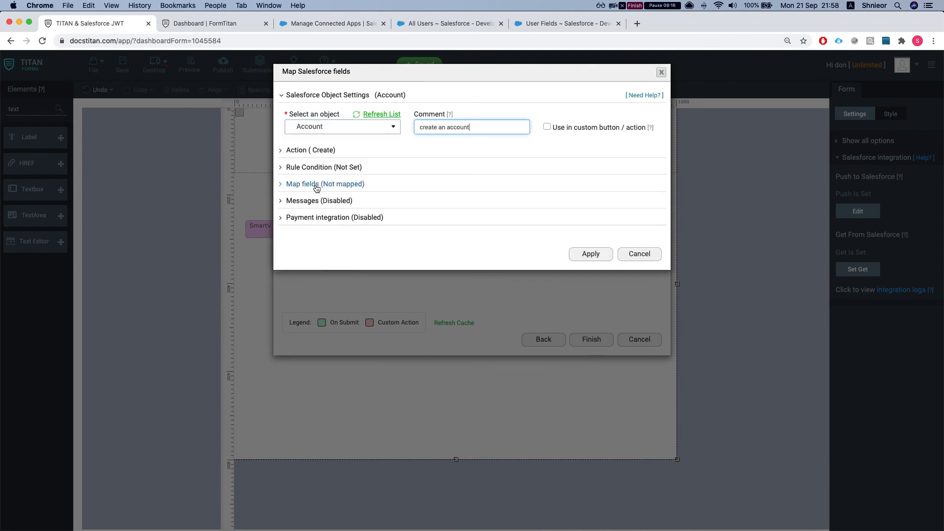
- Map Salesforce Account Name to the form's Account Name field, finish, and save
click(332, 184)
click(329, 230)
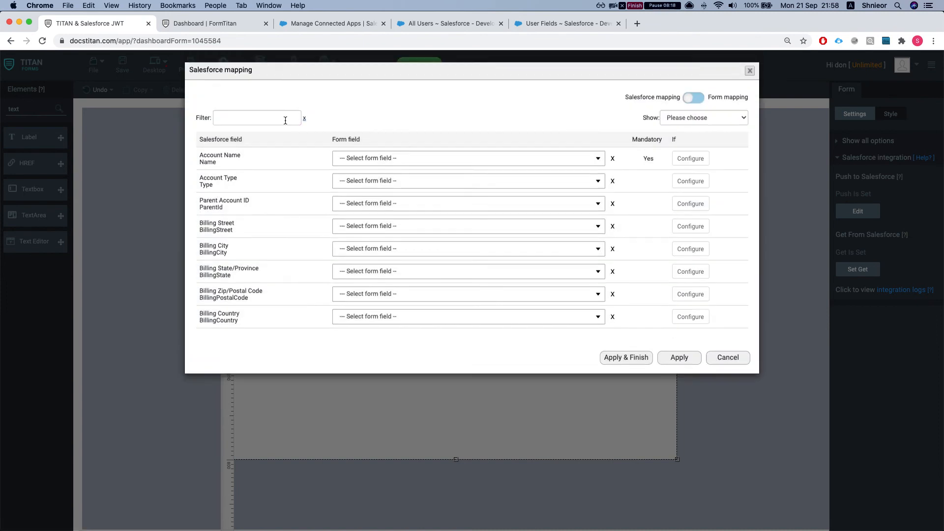
click(355, 159)
text(acco)
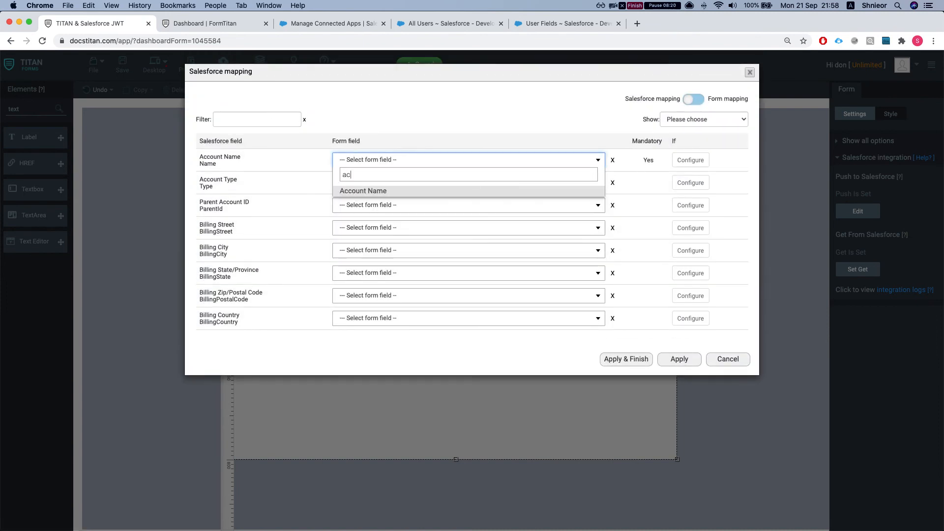
key(Return)
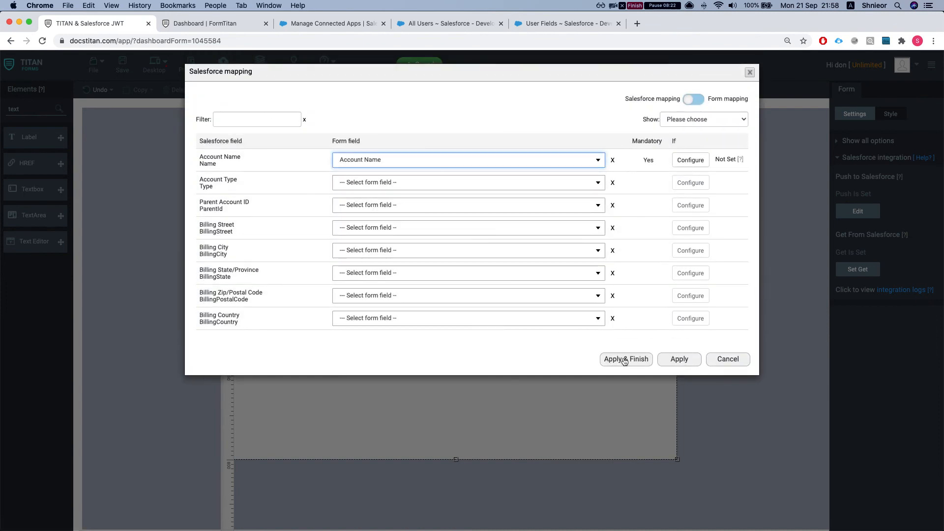
click(624, 360)
click(124, 63)
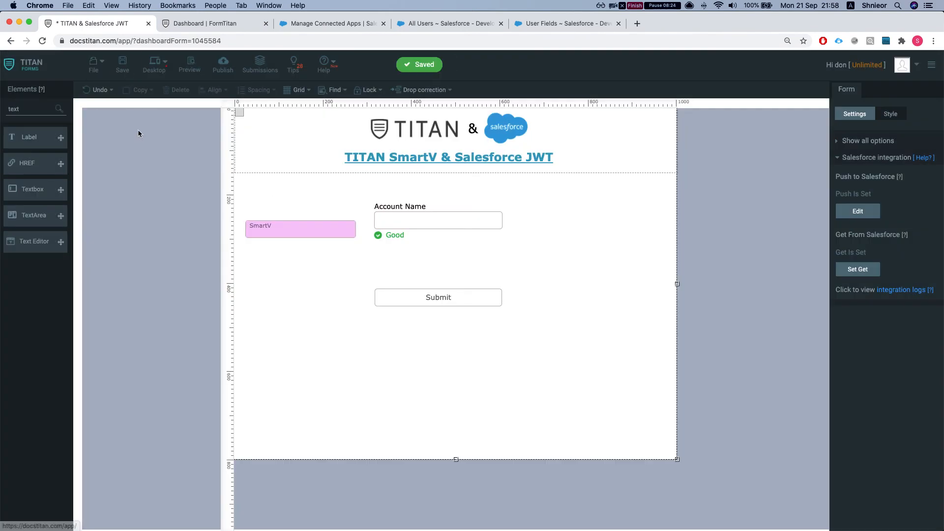
- Publish the form and open its live version showing the SmartV Login page
click(222, 65)
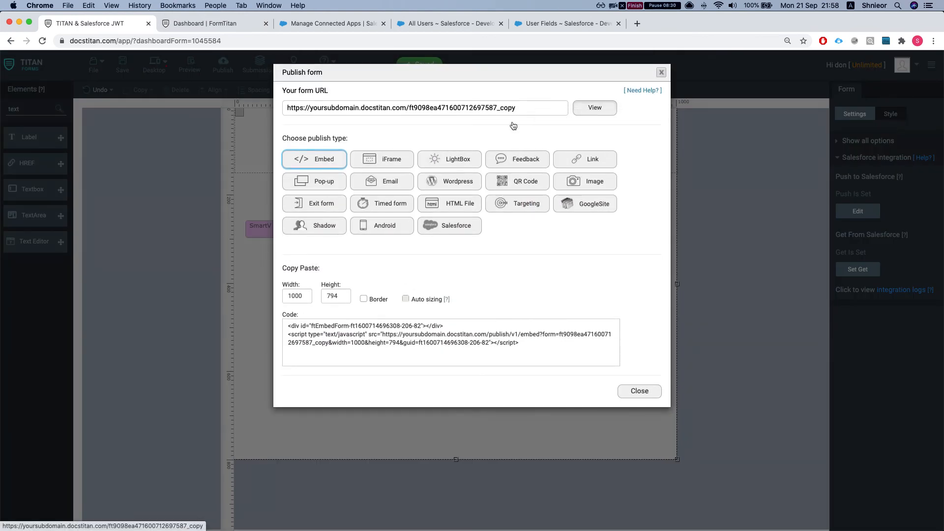
click(576, 116)
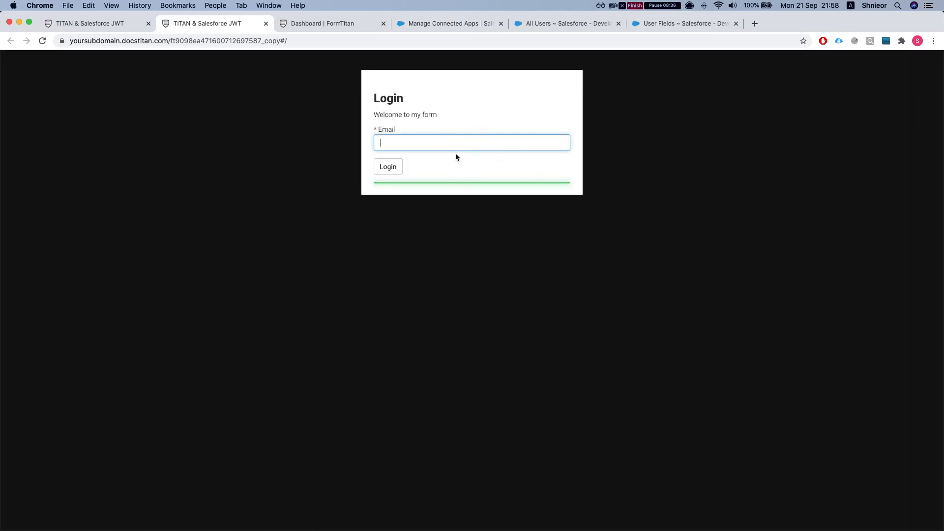
- Log in through SmartV with the regular user's saved email and the emailed verification code
click(440, 148)
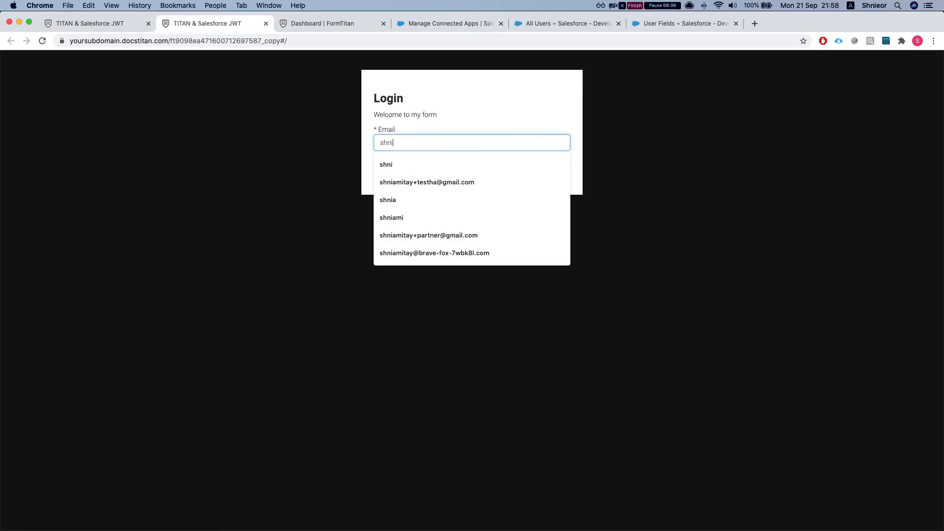
key(Down)
key(Down)
key(Down)
key(Down)
key(Return)
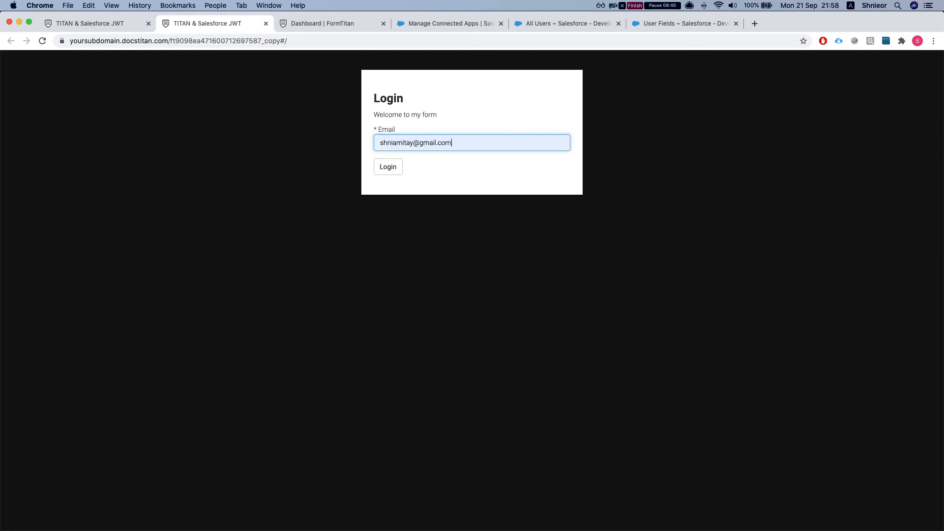
click(393, 166)
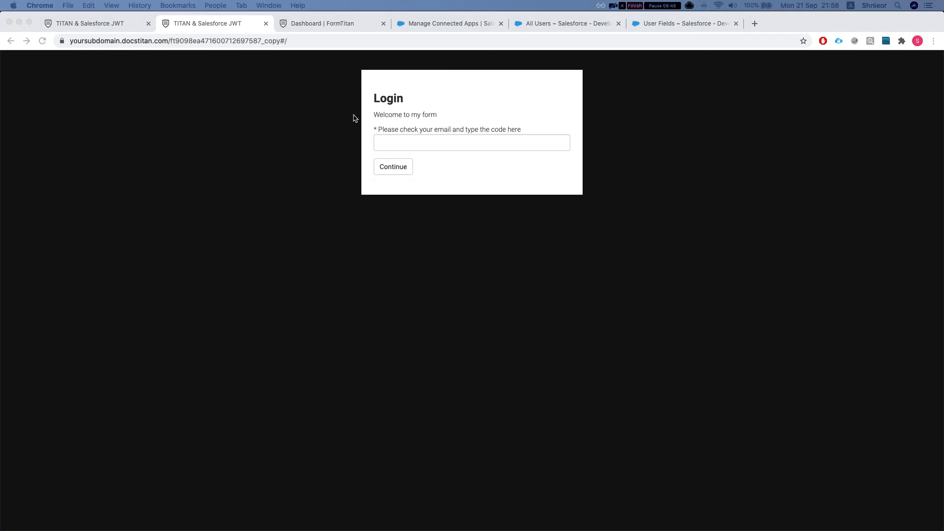
click(386, 142)
text(ooooo)
click(391, 168)
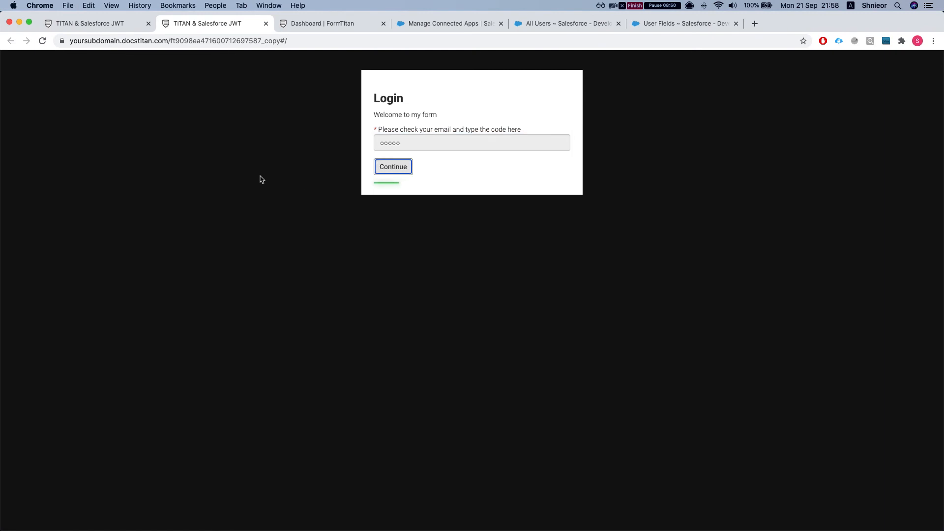
- Submit the form with Account Name 'Regular user acc' and return to the Dashboard push logs
click(428, 171)
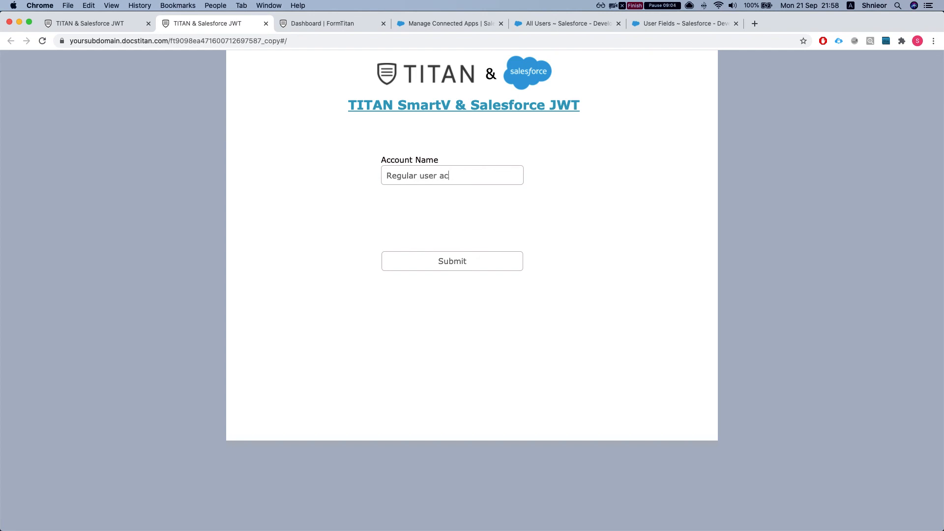
click(441, 260)
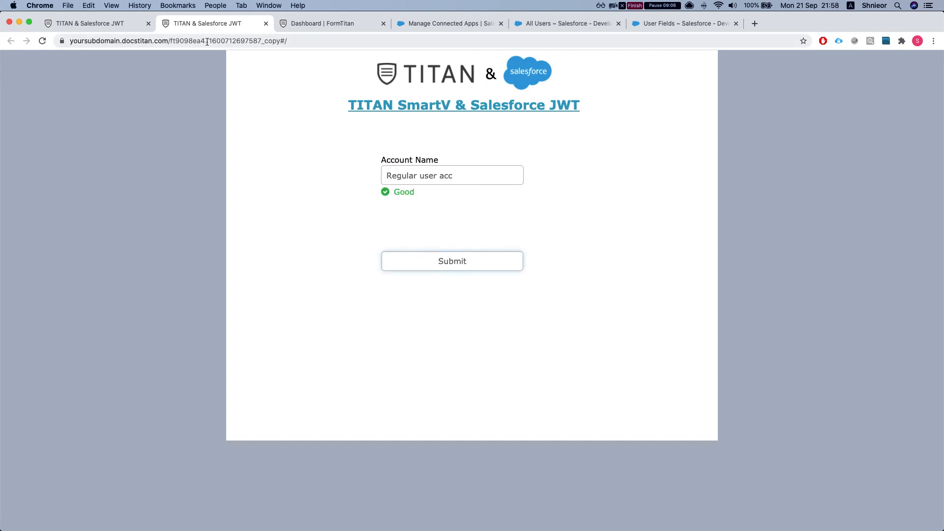
click(367, 26)
scroll(836, 177, up, 3)
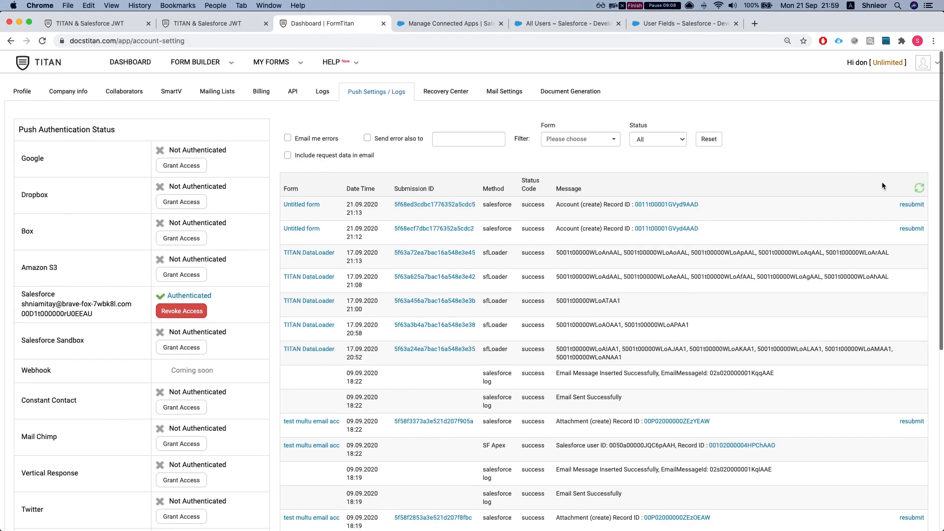
- Refresh the push logs and open the newly created 'Regular user acc' Account record in Salesforce
click(920, 183)
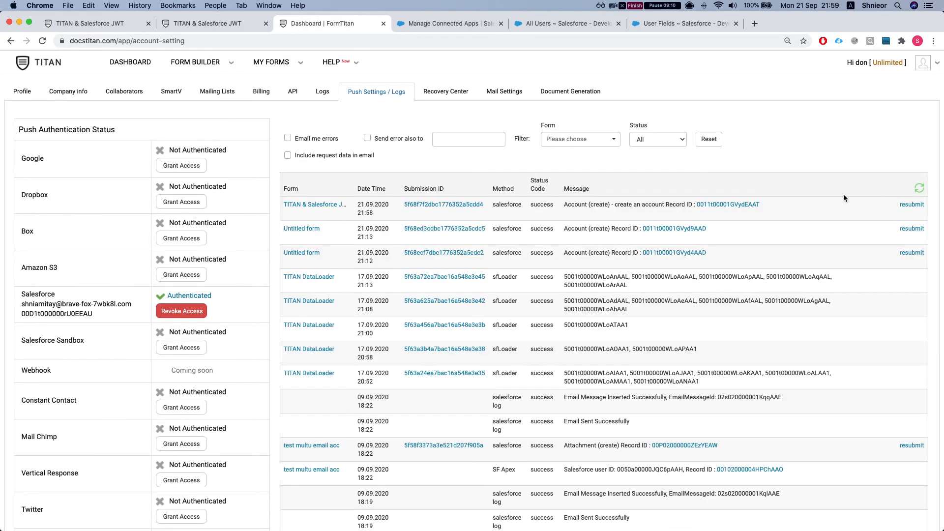
drag(627, 205, 655, 204)
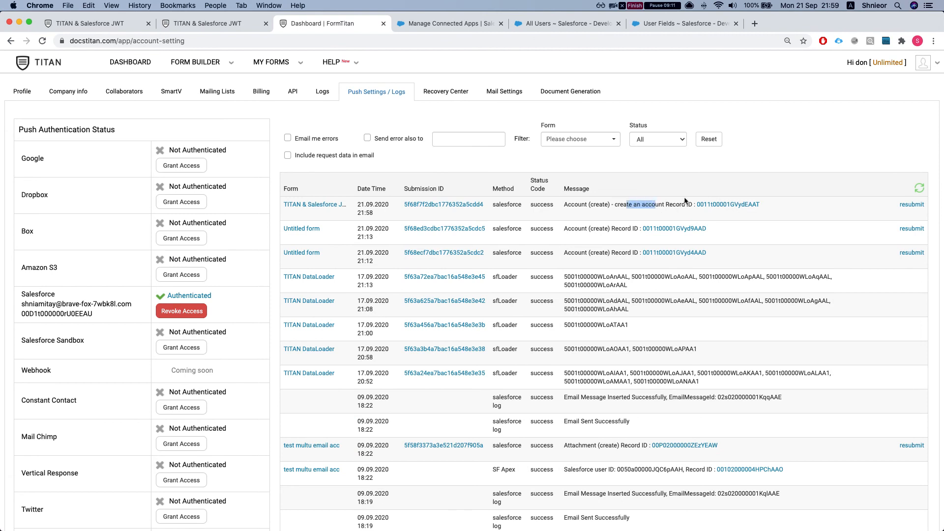
super+click(731, 207)
click(438, 23)
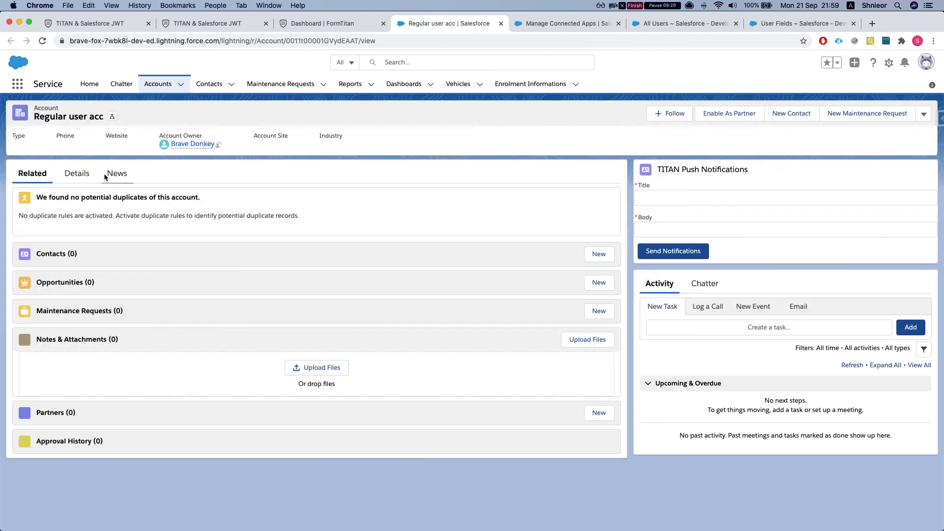
- Check the Regular user acc Details for its Created By entry, then return to the form's login
click(75, 173)
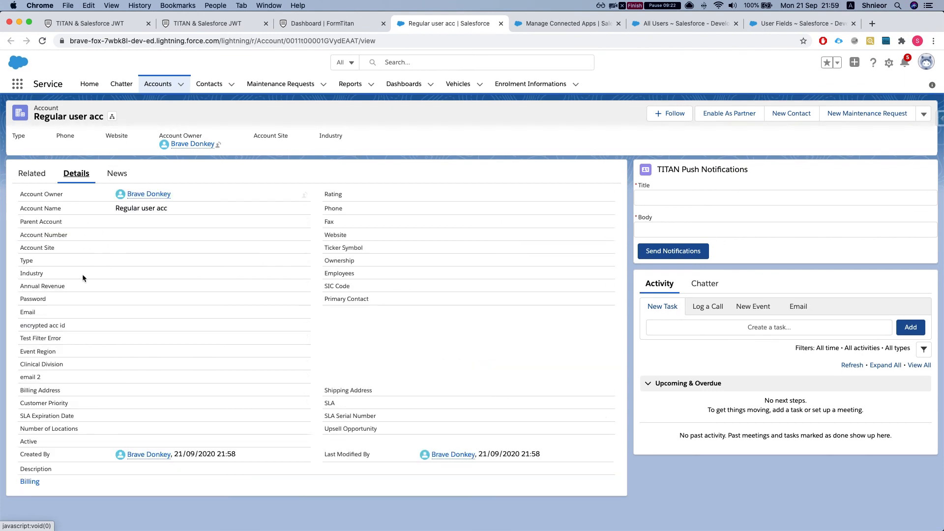
key(super+f)
text(crea)
drag(36, 457, 80, 455)
mouse_move(141, 455)
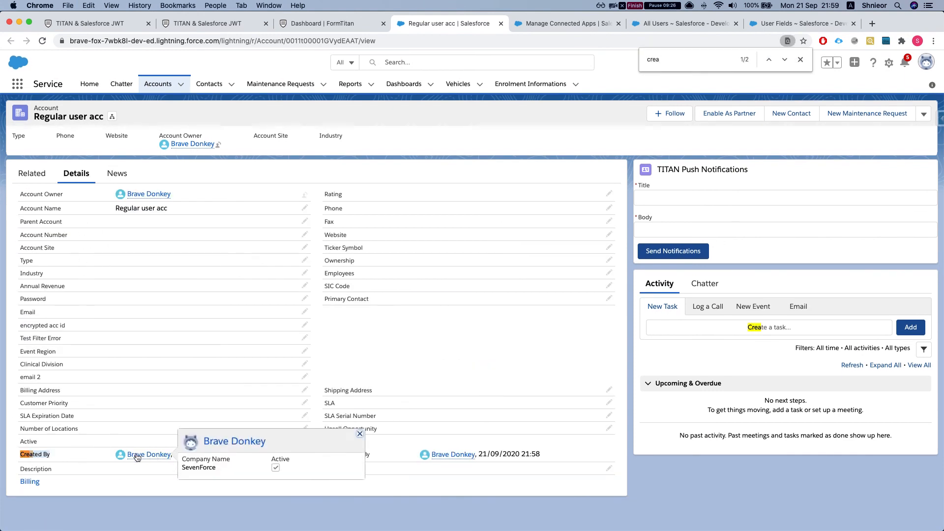
click(276, 23)
click(246, 23)
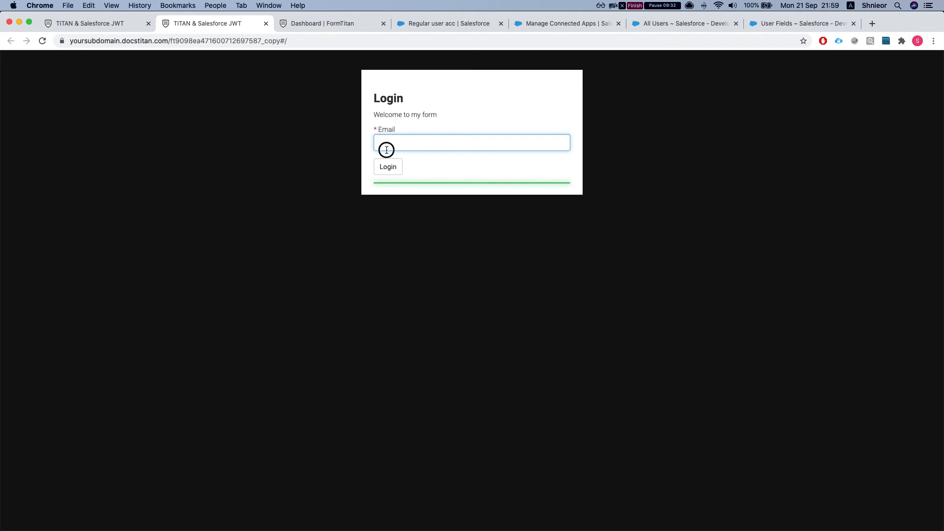
- Log in as the partner user with the saved email and the pasted emailed verification code
click(387, 149)
text(shnia)
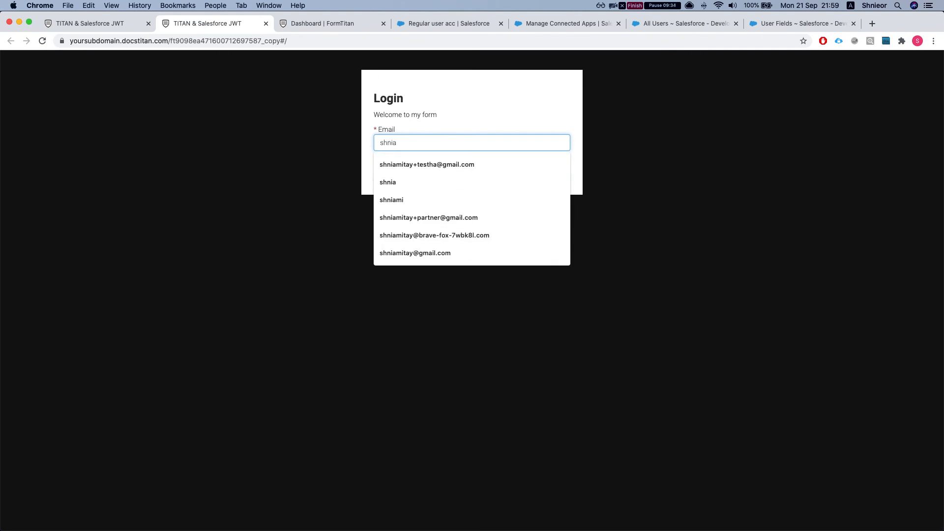
key(Down)
key(Down)
key(Down)
key(Down)
key(Return)
click(395, 165)
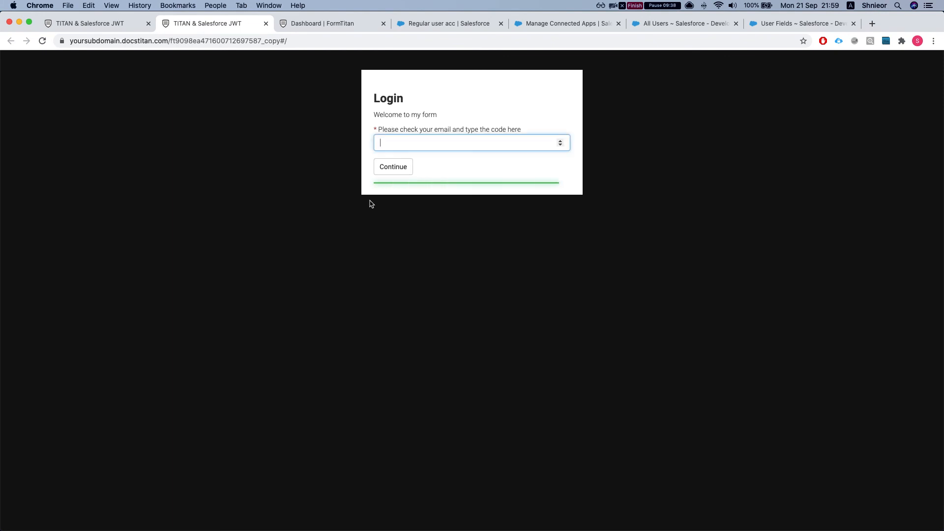
key(super+Tab)
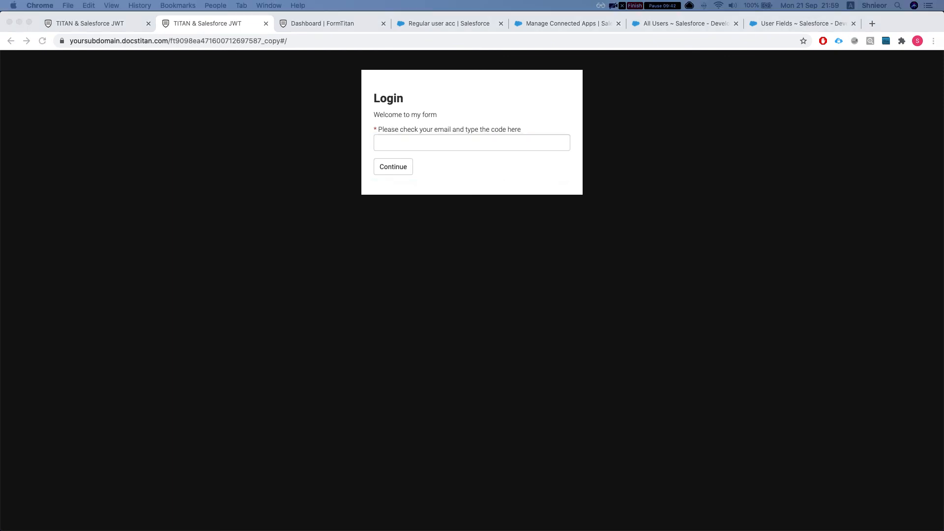
click(509, 143)
key(super+v)
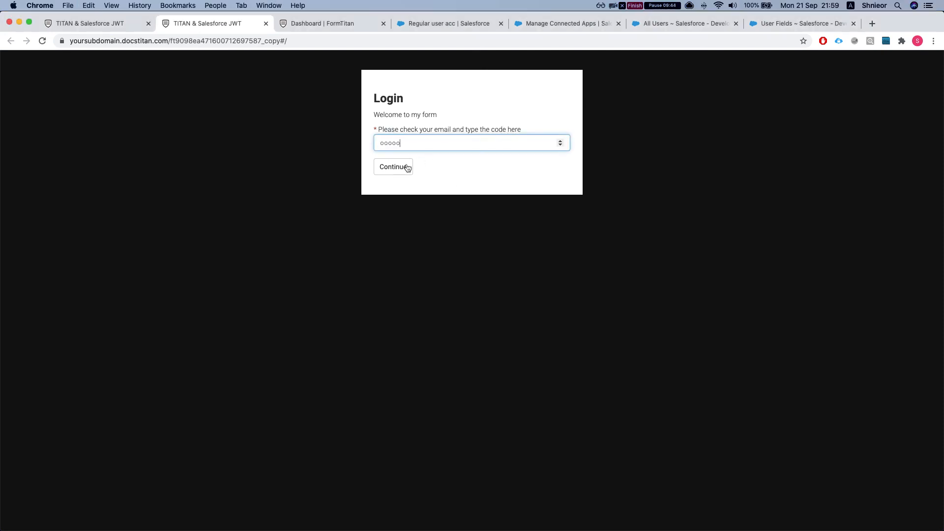
click(408, 165)
- Submit Account Name 'partner community user' and reload the Dashboard push logs
click(415, 170)
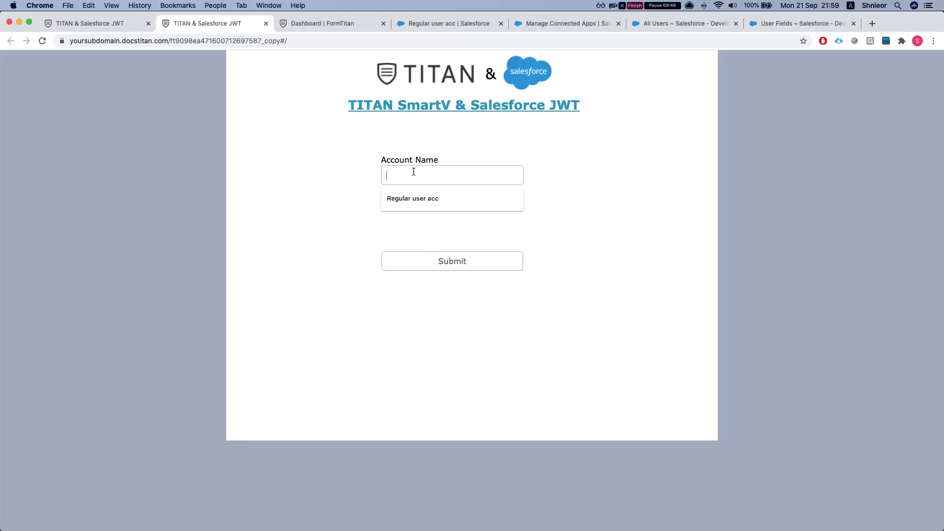
text(partner community user)
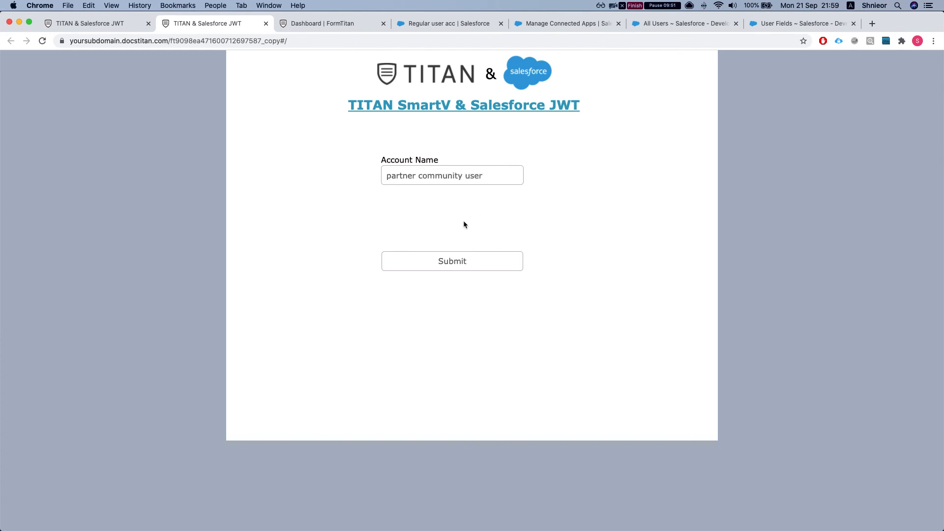
click(450, 260)
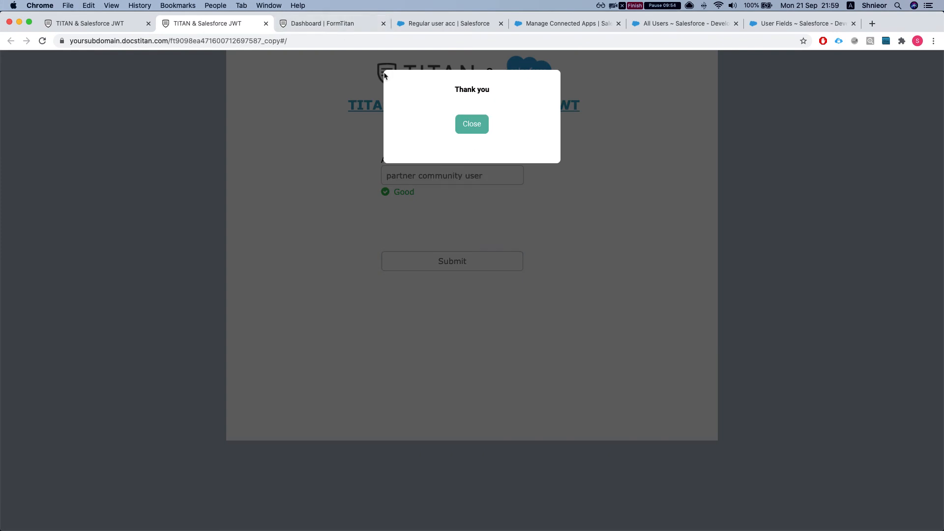
click(327, 24)
click(918, 190)
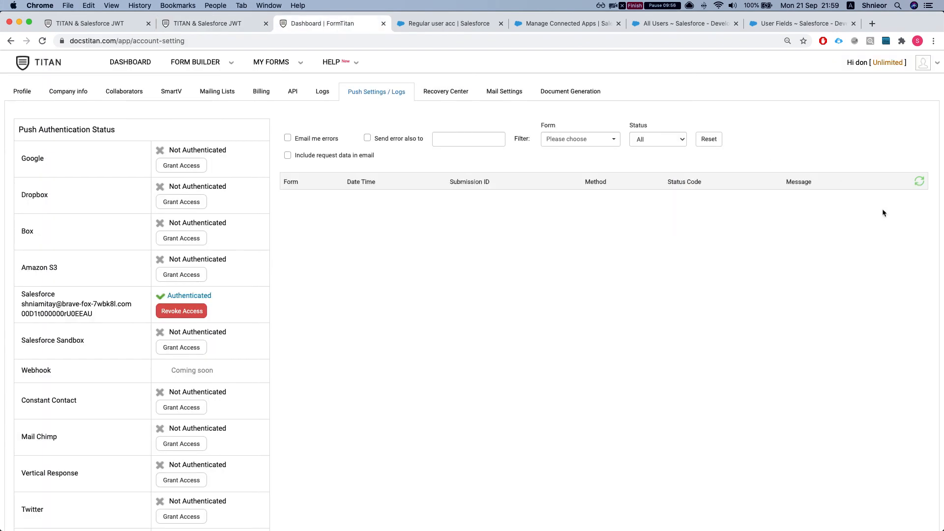
- Open the partner community user account's Details and review its owner in Setup's All Users
click(728, 205)
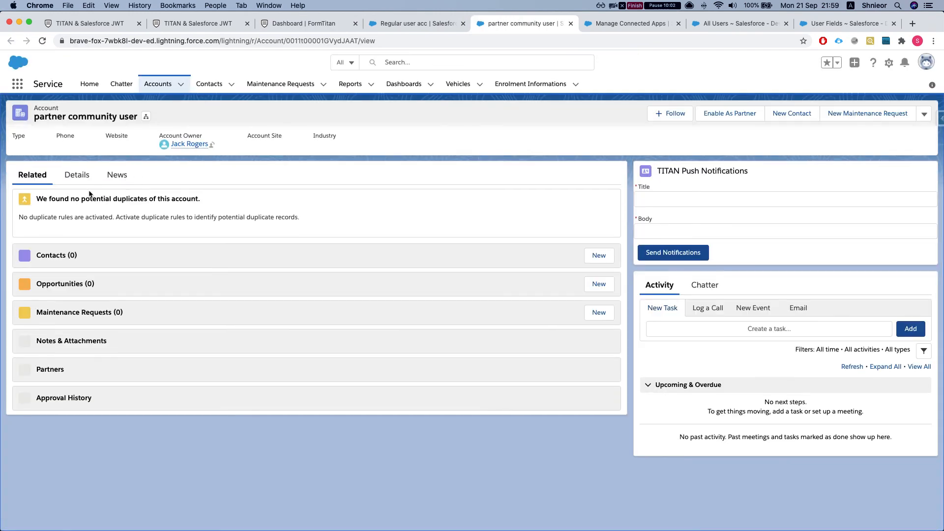
click(77, 175)
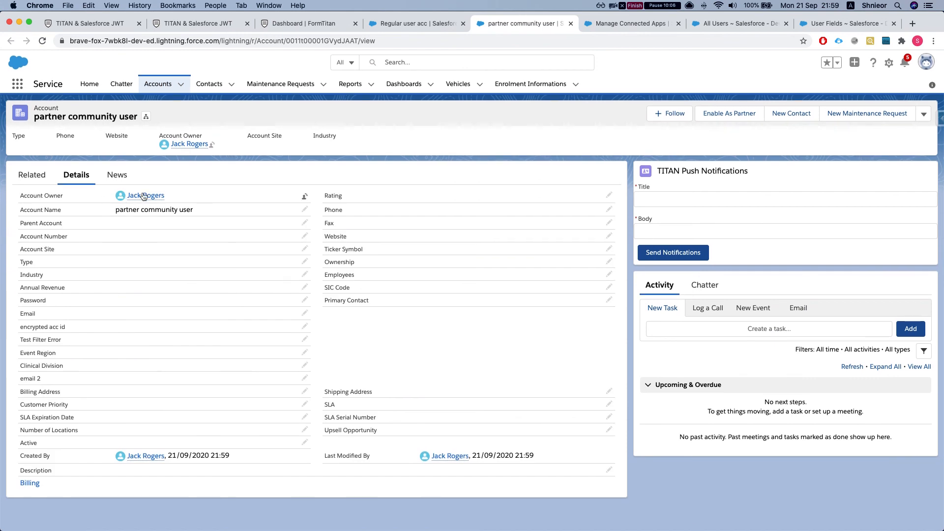
mouse_move(143, 197)
key(super+9)
key(ctrl+shift+Tab)
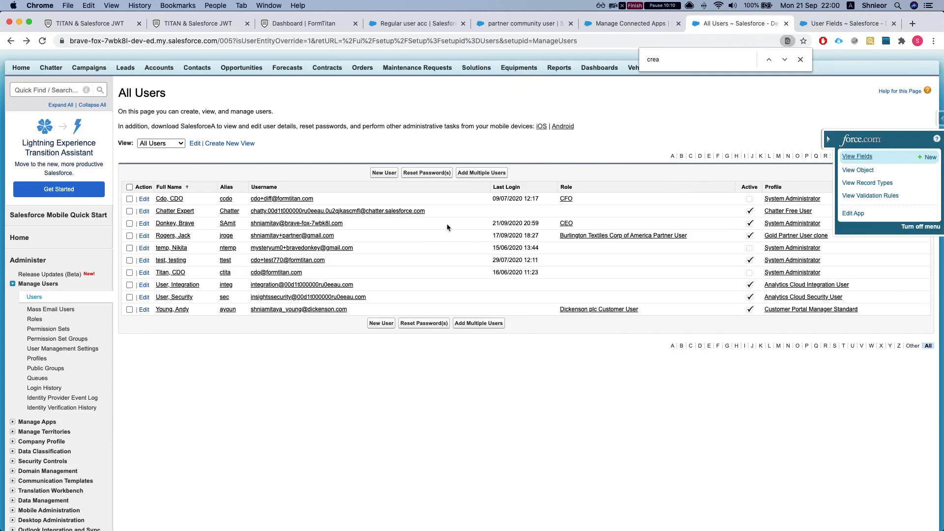
click(172, 236)
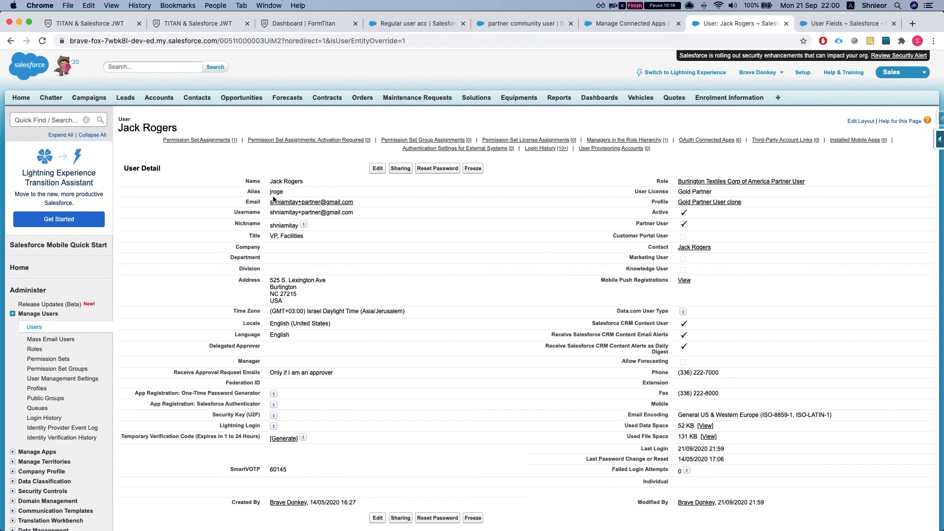
click(207, 30)
- Close the Regular user acc Salesforce page and return to the form editor's Publish dialog
click(306, 24)
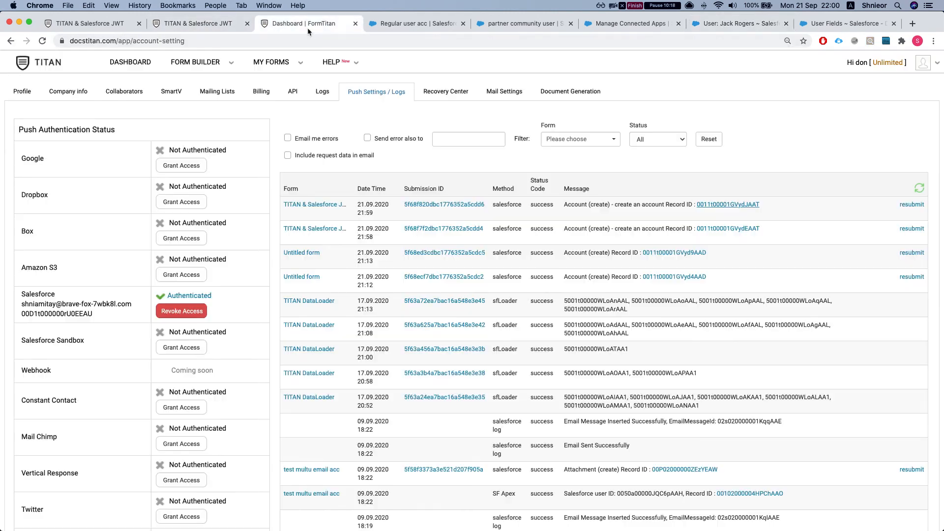
click(389, 25)
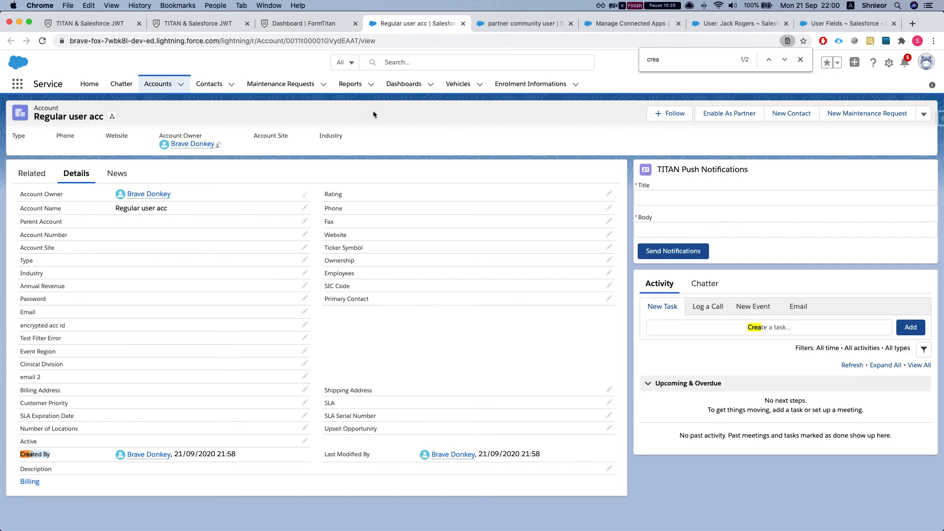
click(462, 23)
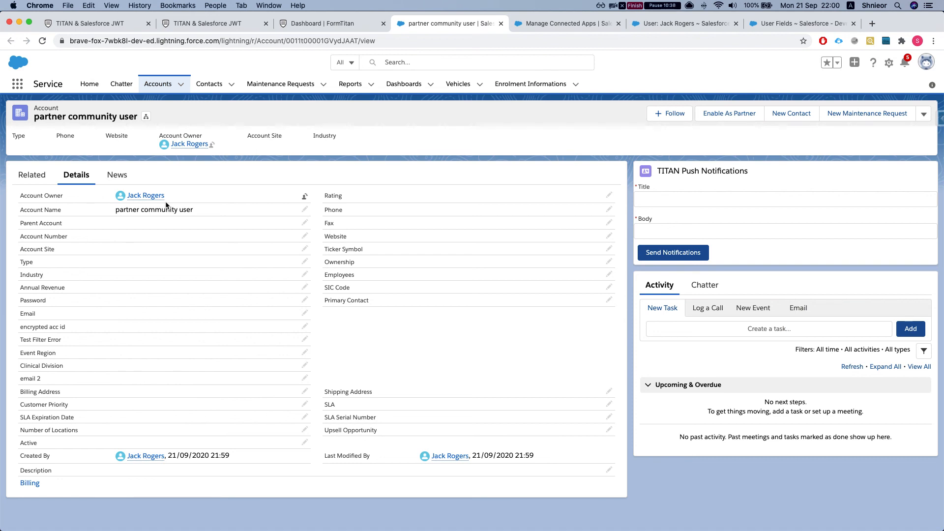
click(98, 26)
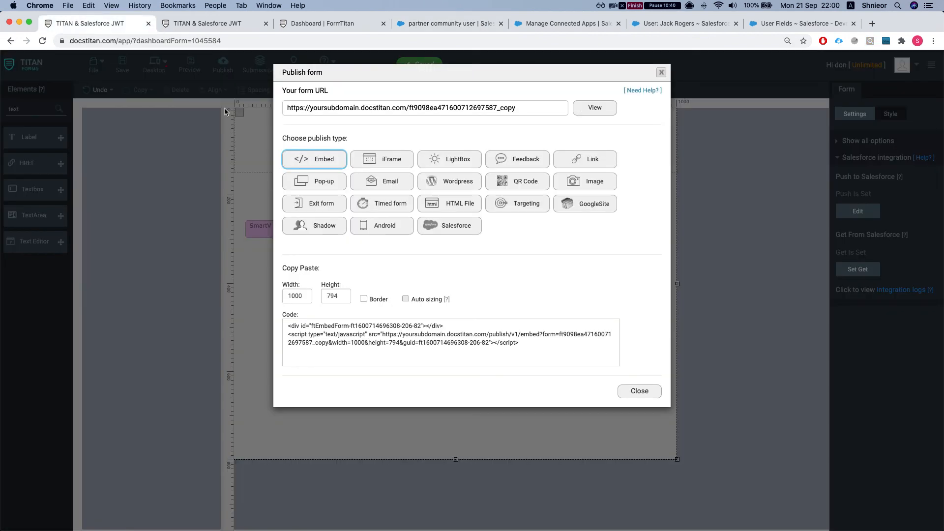
- Close the Publish form dialog to get back to the form layout editor
click(661, 73)
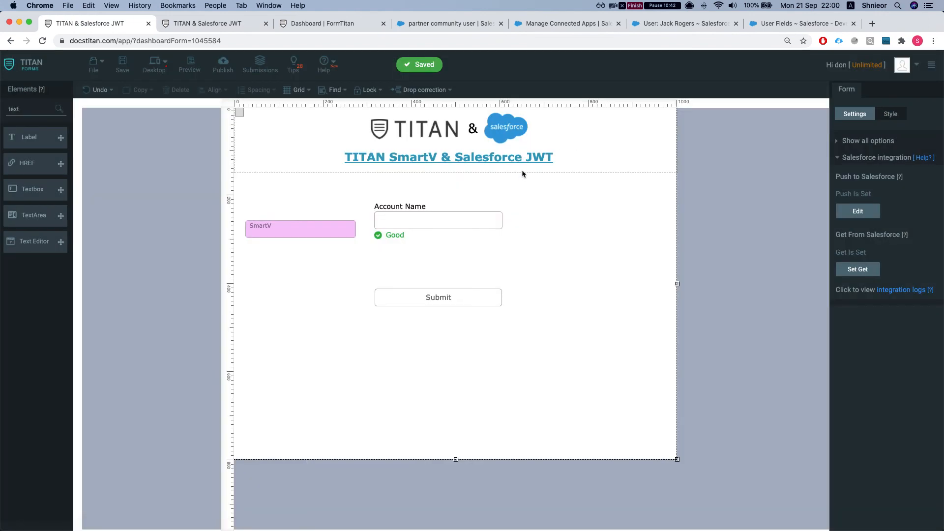